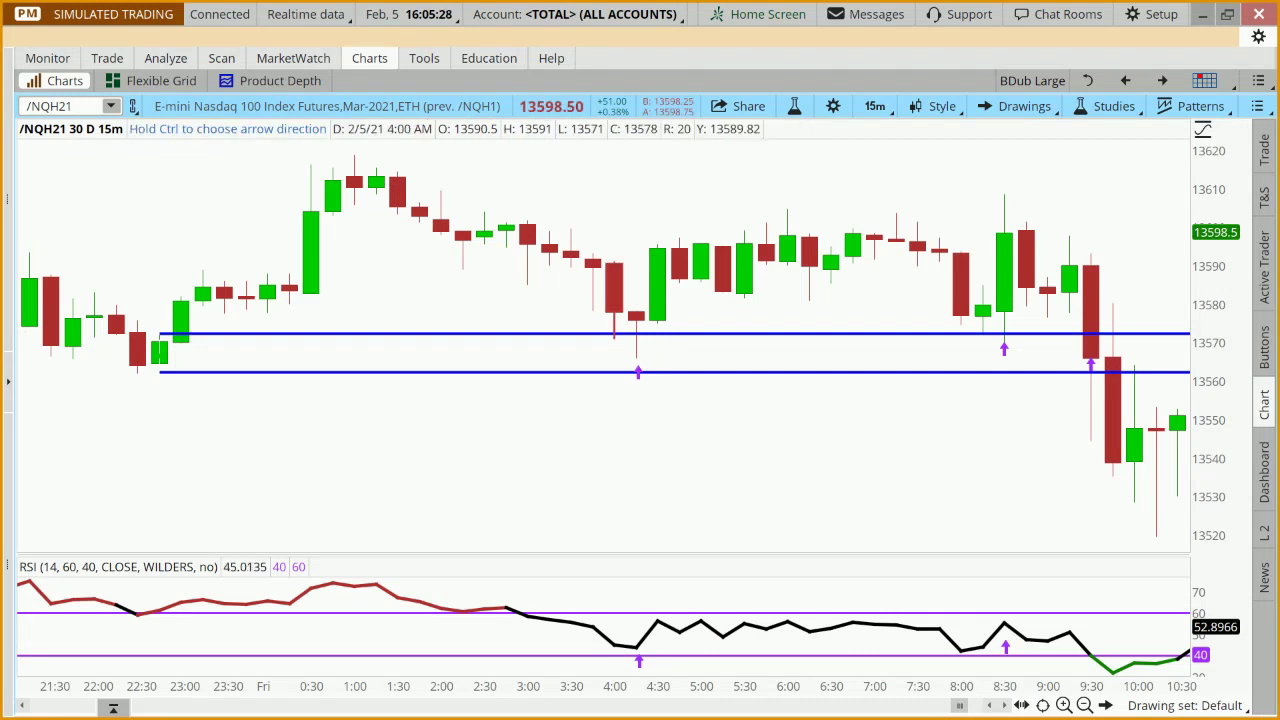
- Load the /ESH21 futures chart and switch its aggregation period to daily
mouse_move(95, 112)
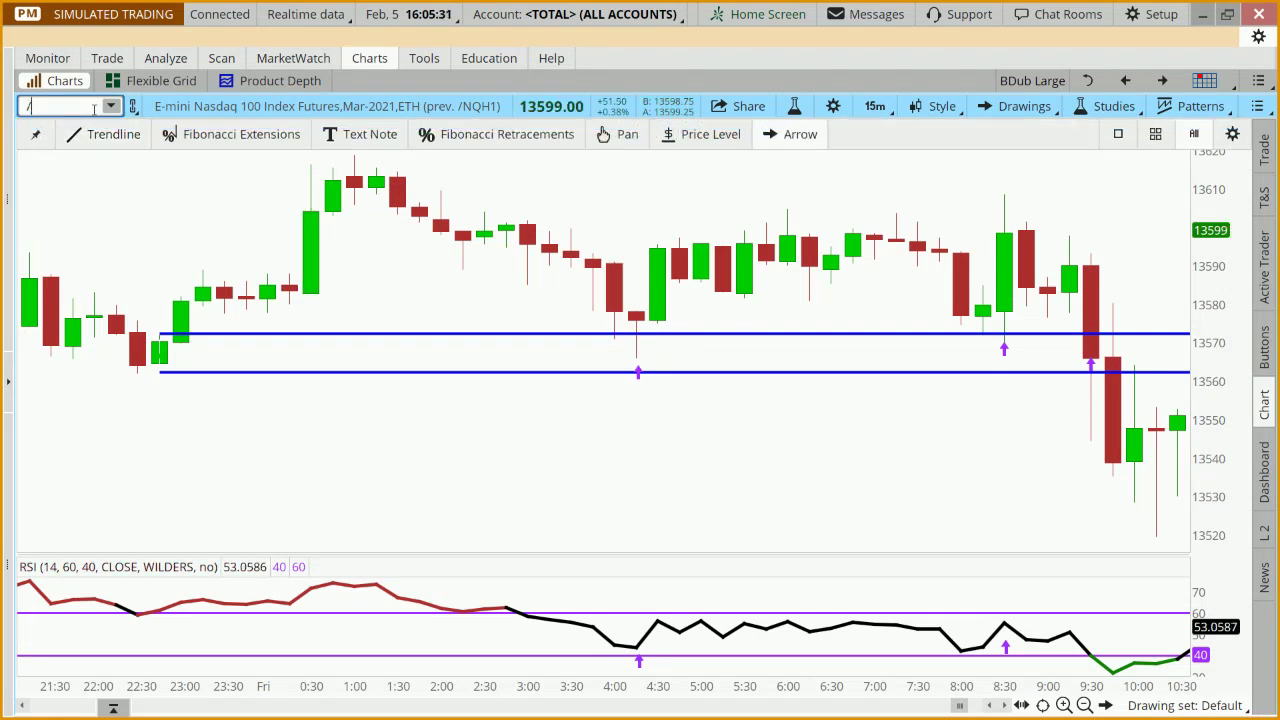
text(ESH2)
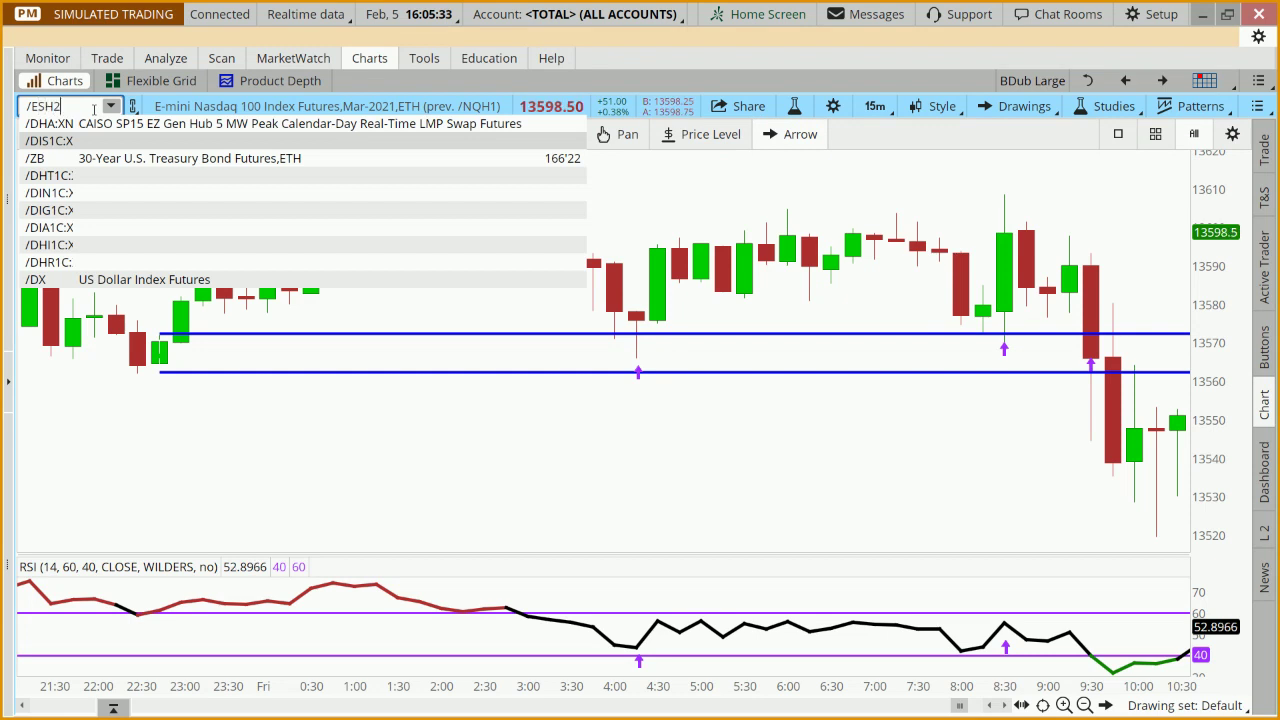
text(1)
key(Return)
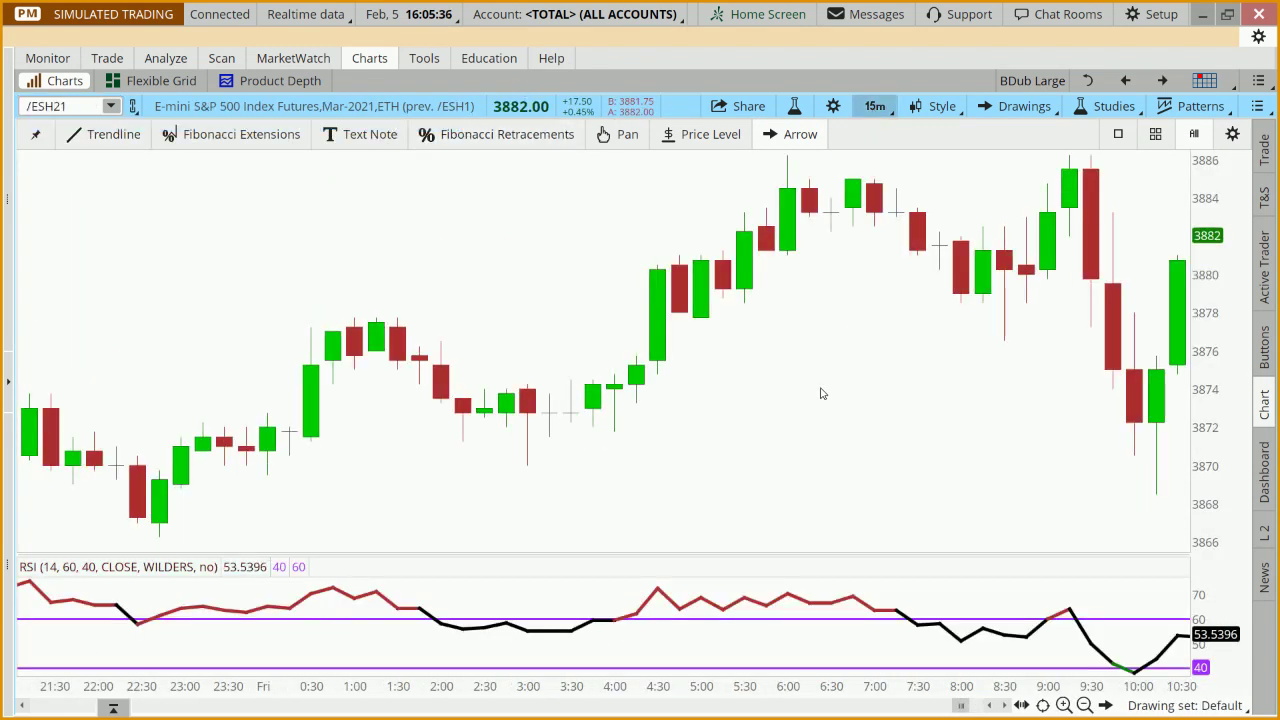
click(875, 106)
click(860, 437)
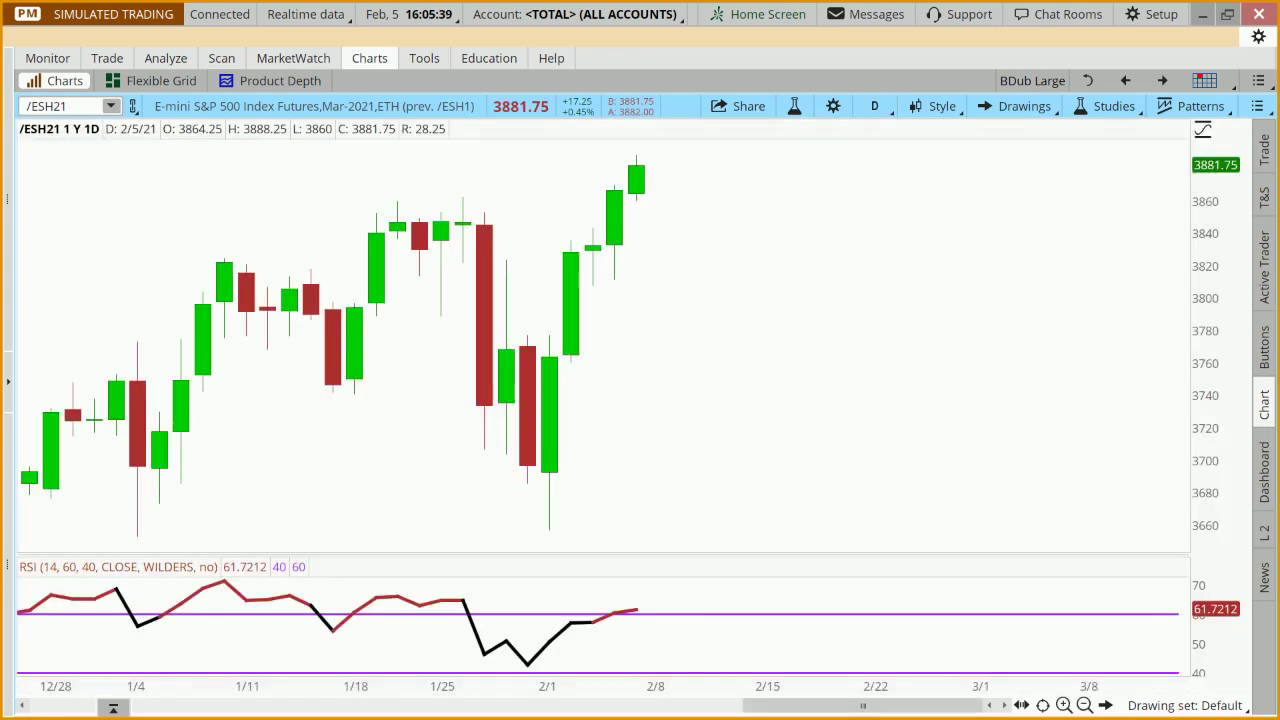
- Mark the 9/24/20 swing low with one ellipse on the price candle and another on the RSI line
drag(849, 706, 374, 686)
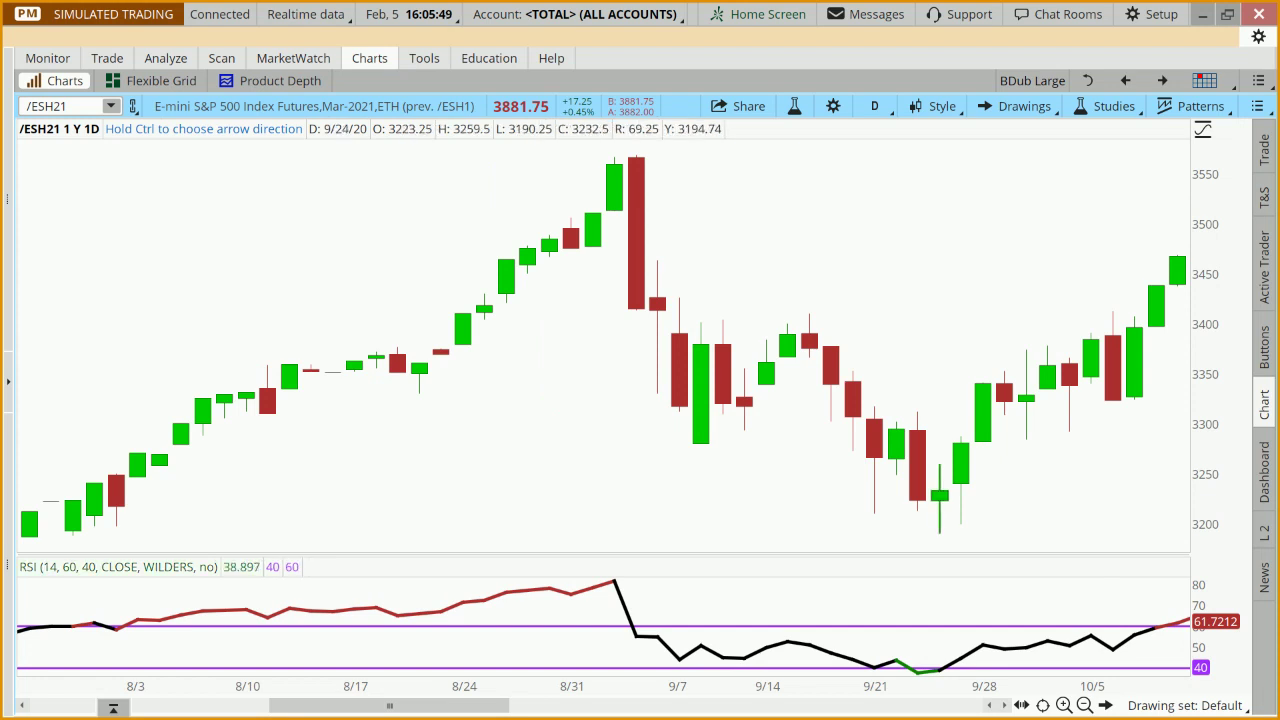
click(1017, 106)
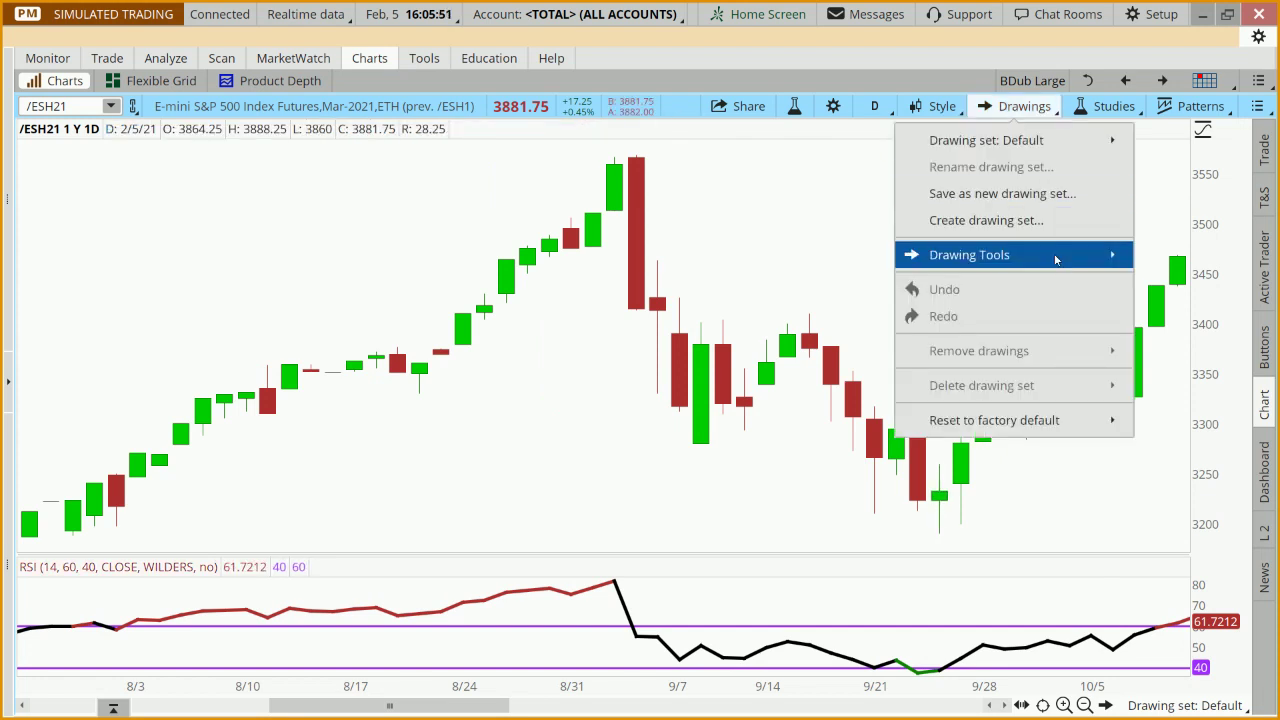
mouse_move(1052, 259)
click(1188, 365)
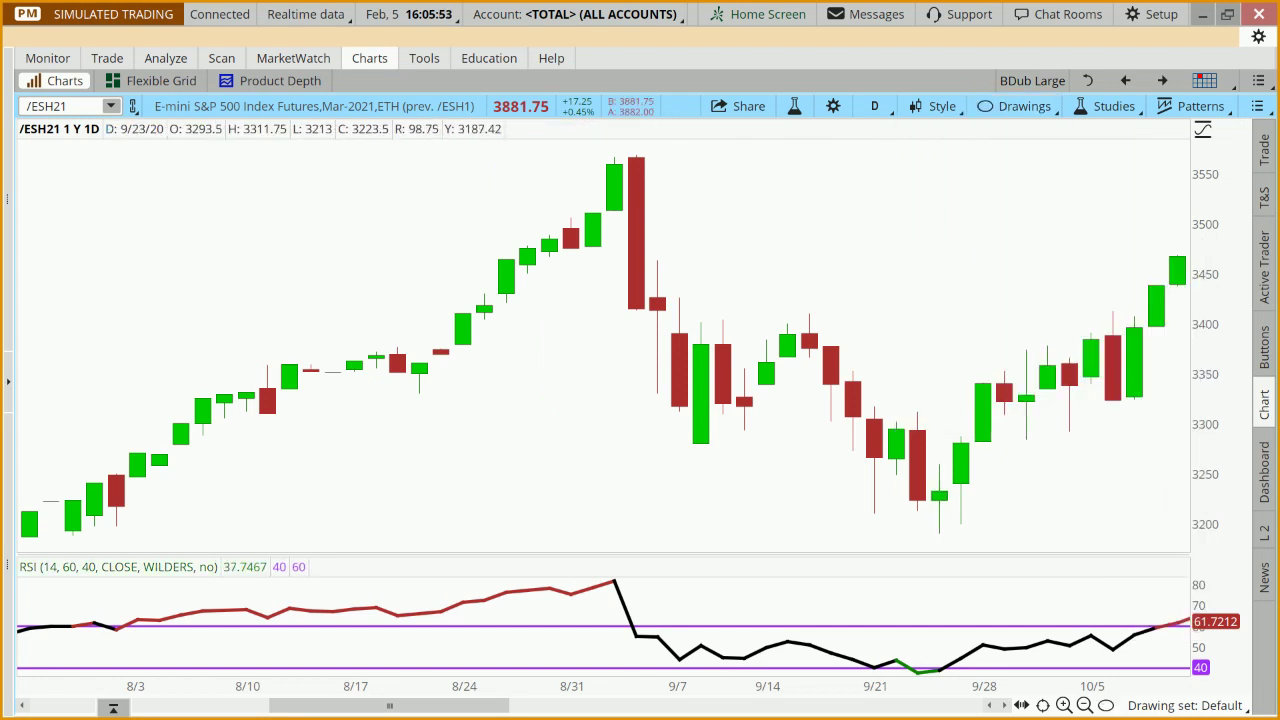
click(921, 544)
click(949, 526)
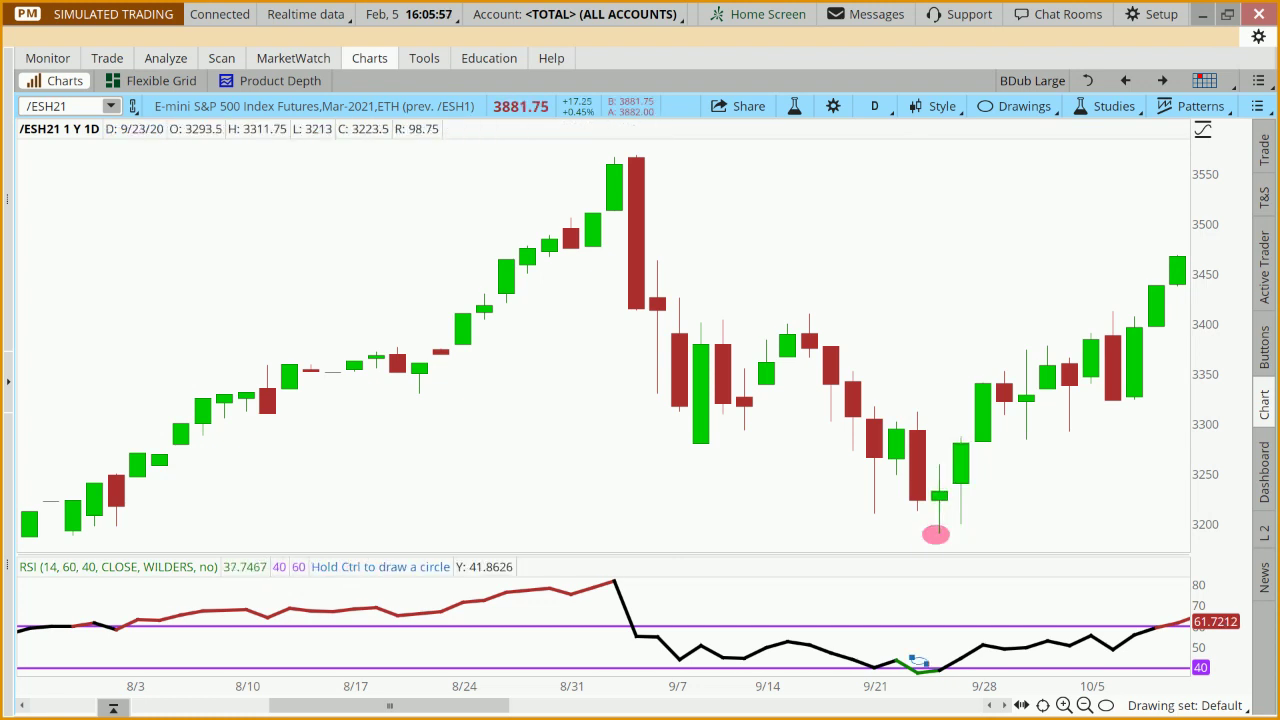
click(946, 674)
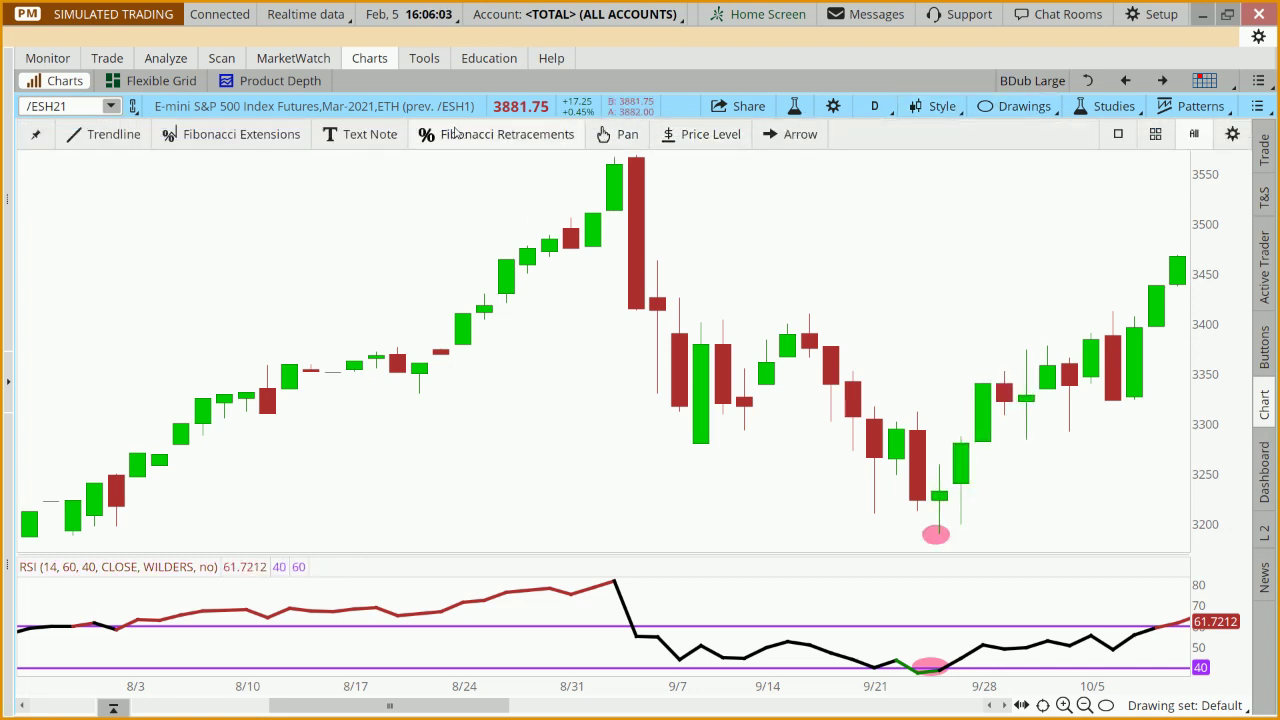
- Draw a price level extending from the 9/16/20 candle's high at $3410
click(711, 134)
click(809, 314)
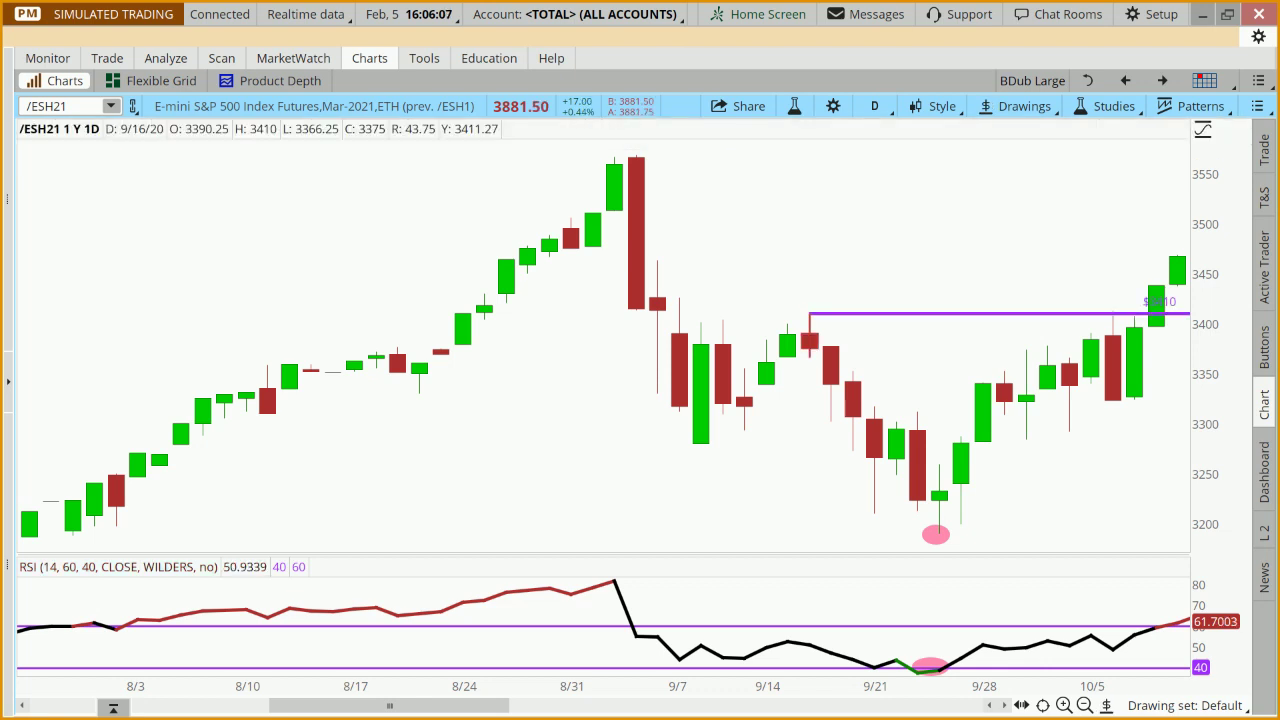
- Add ellipses at the 10/2/20 pullback low, one under the price candle and one on the RSI line
drag(890, 700, 843, 701)
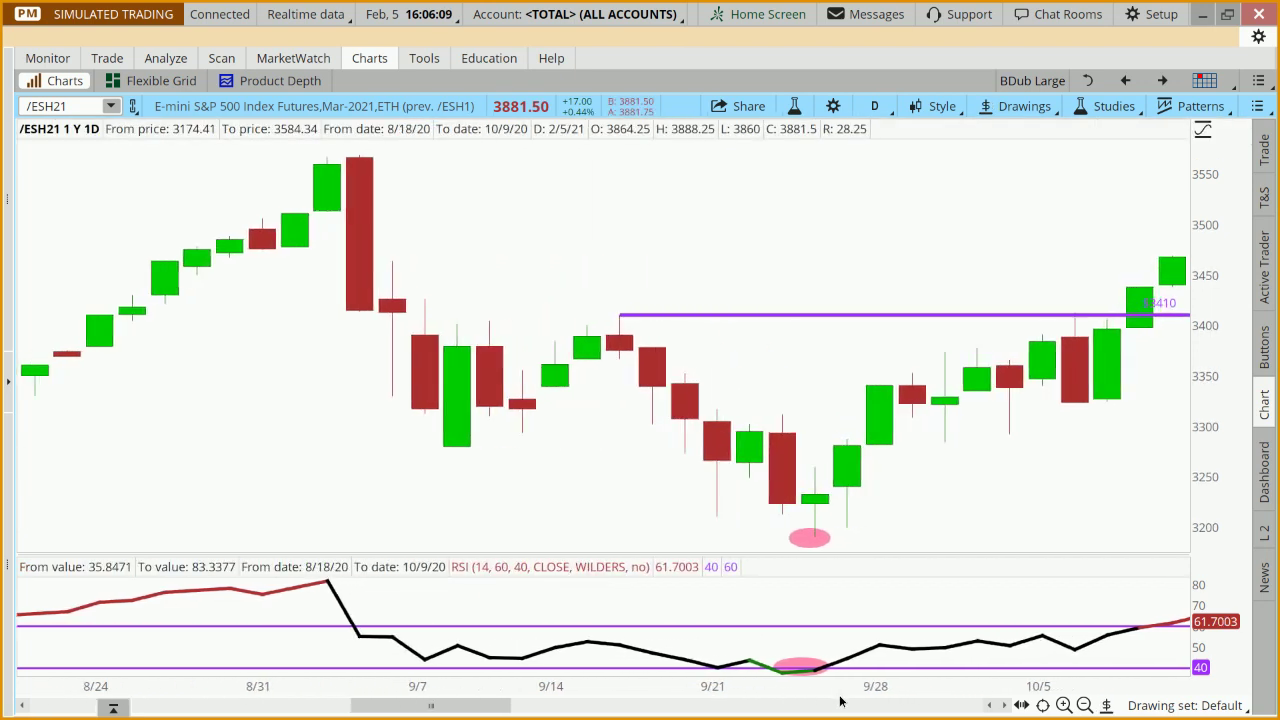
drag(505, 708, 466, 712)
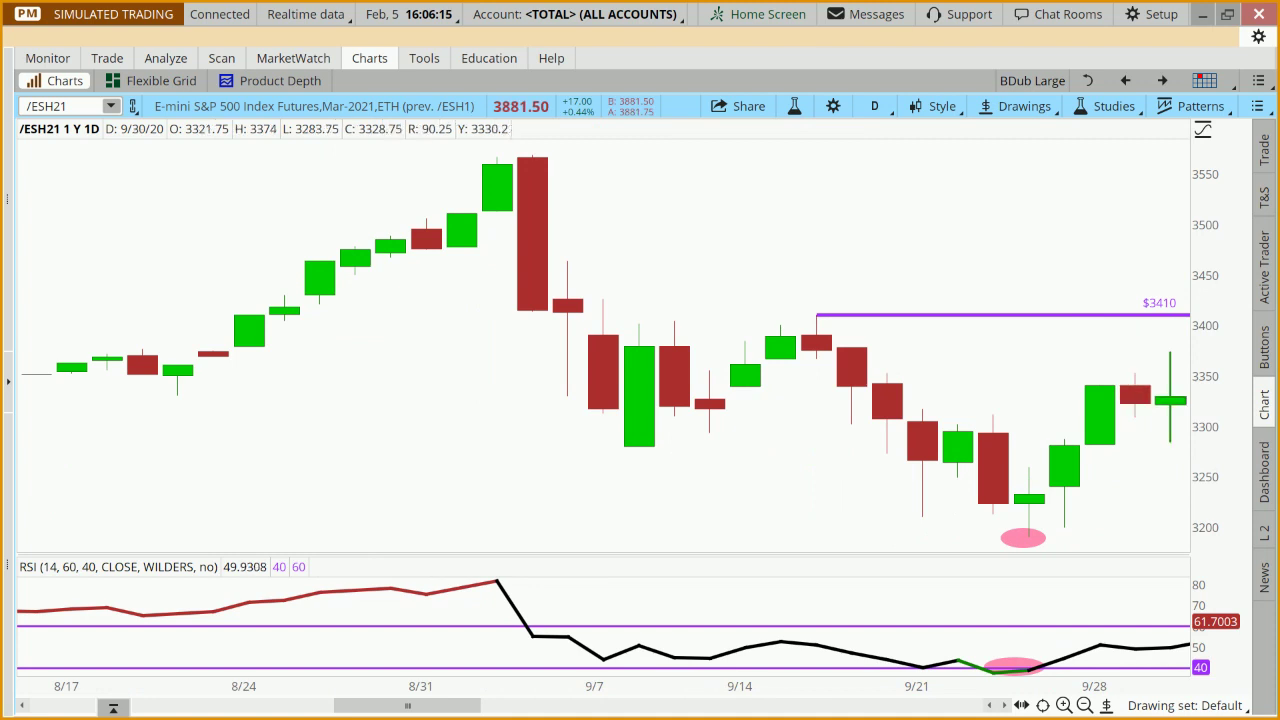
click(1005, 705)
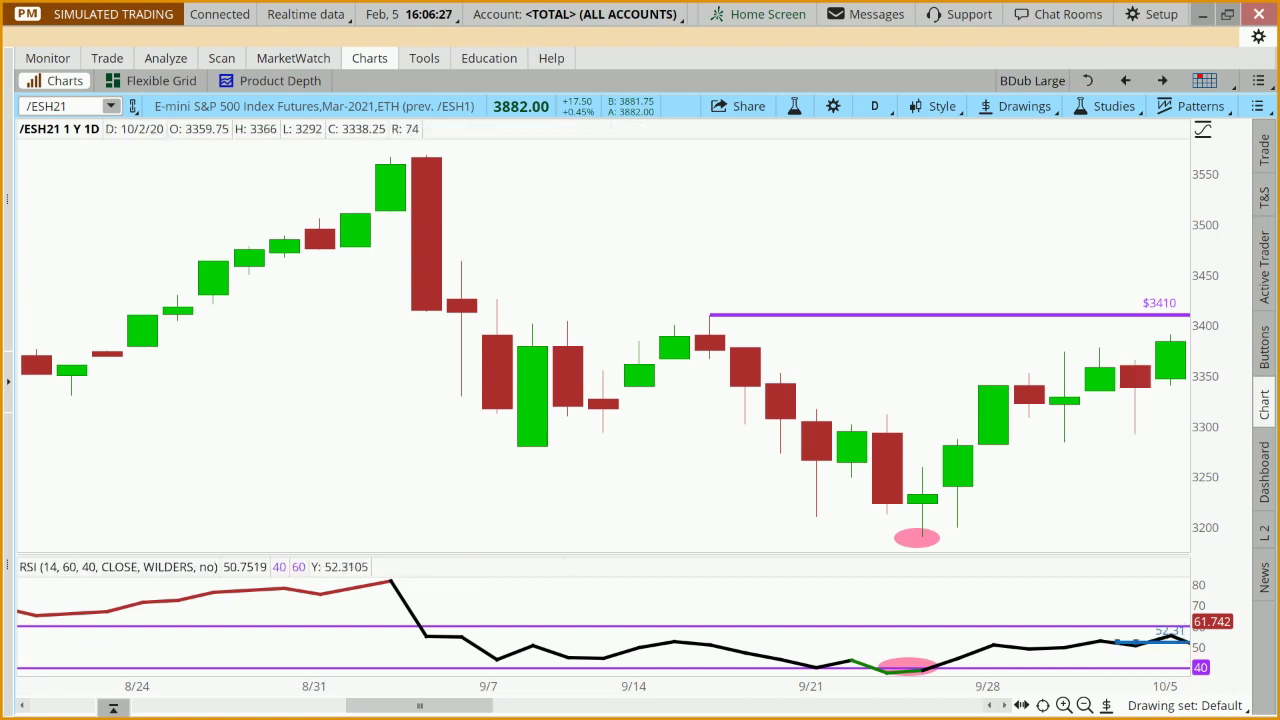
click(1015, 106)
mouse_move(1100, 254)
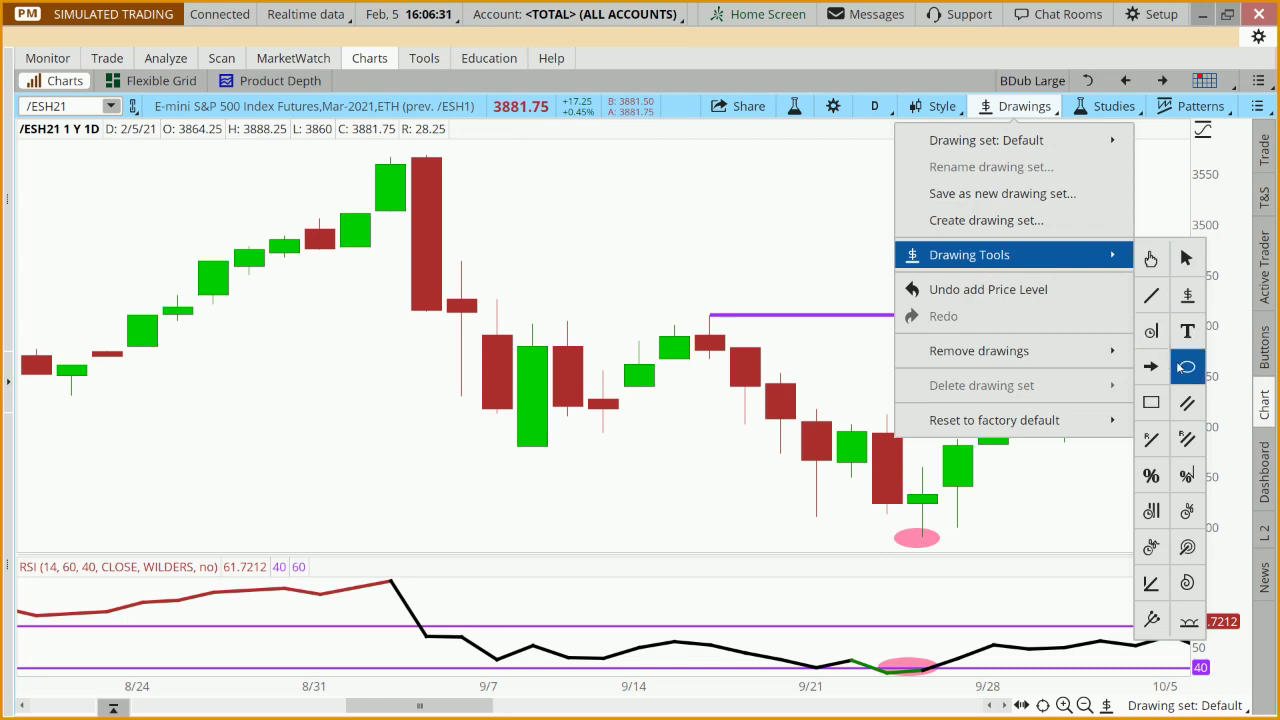
click(1186, 366)
click(1120, 450)
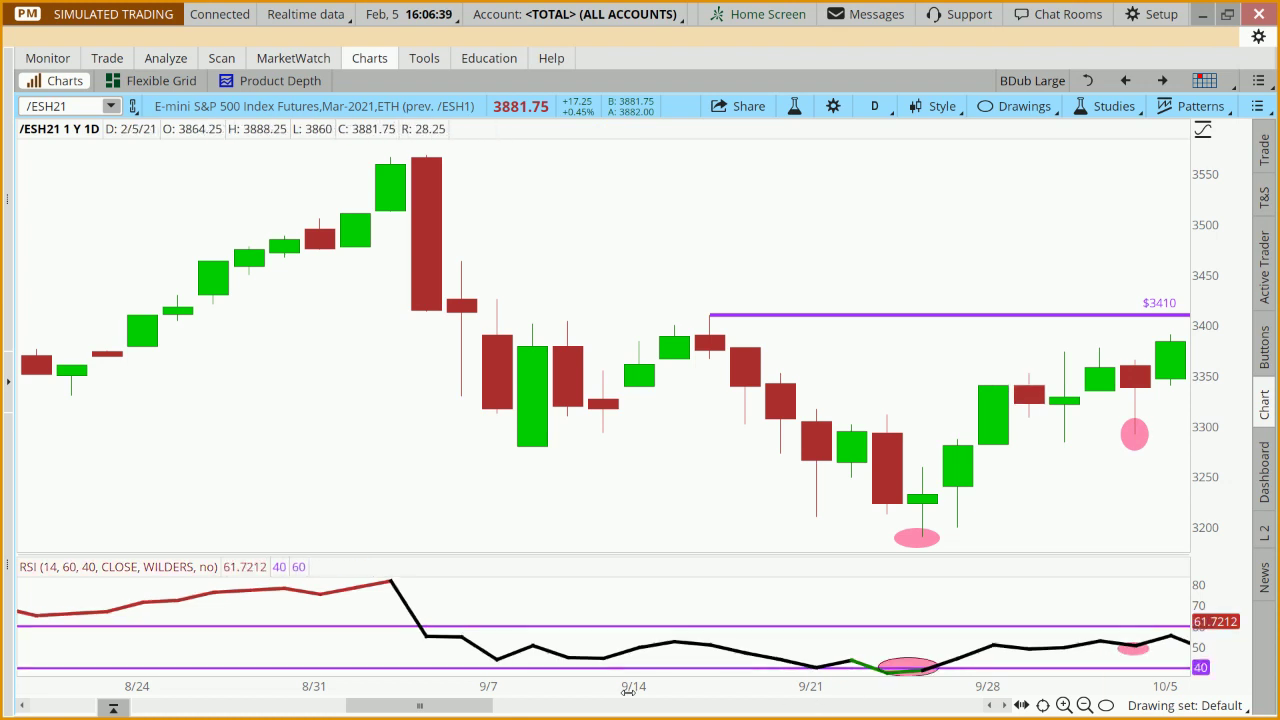
- Move the price level up to the 10/12/20 candle's high, at about $3530.48
drag(481, 712, 544, 711)
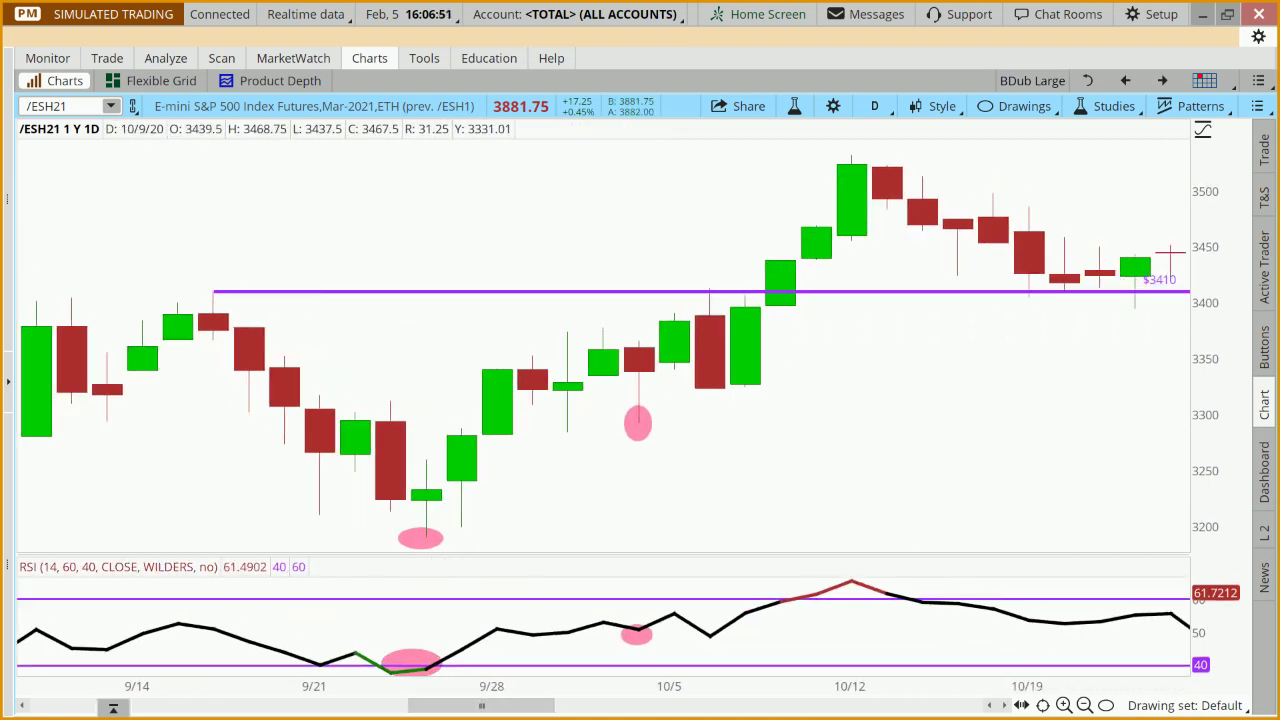
right_click(857, 297)
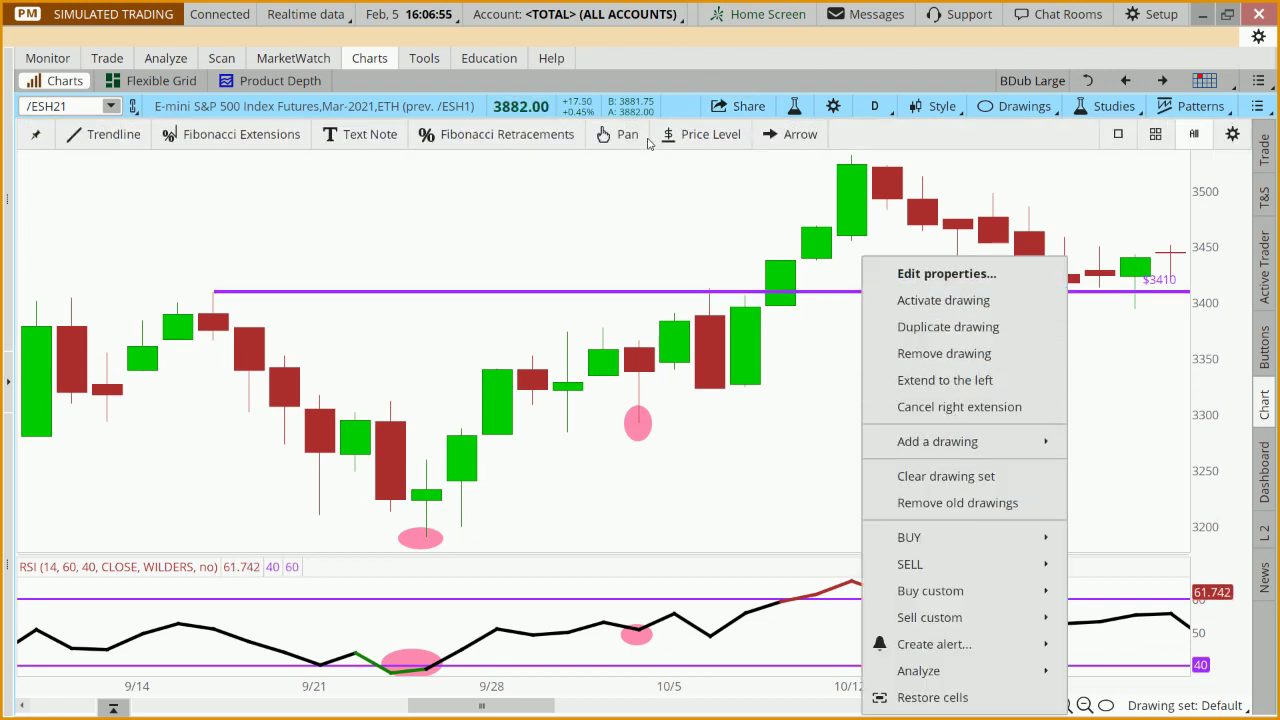
click(617, 128)
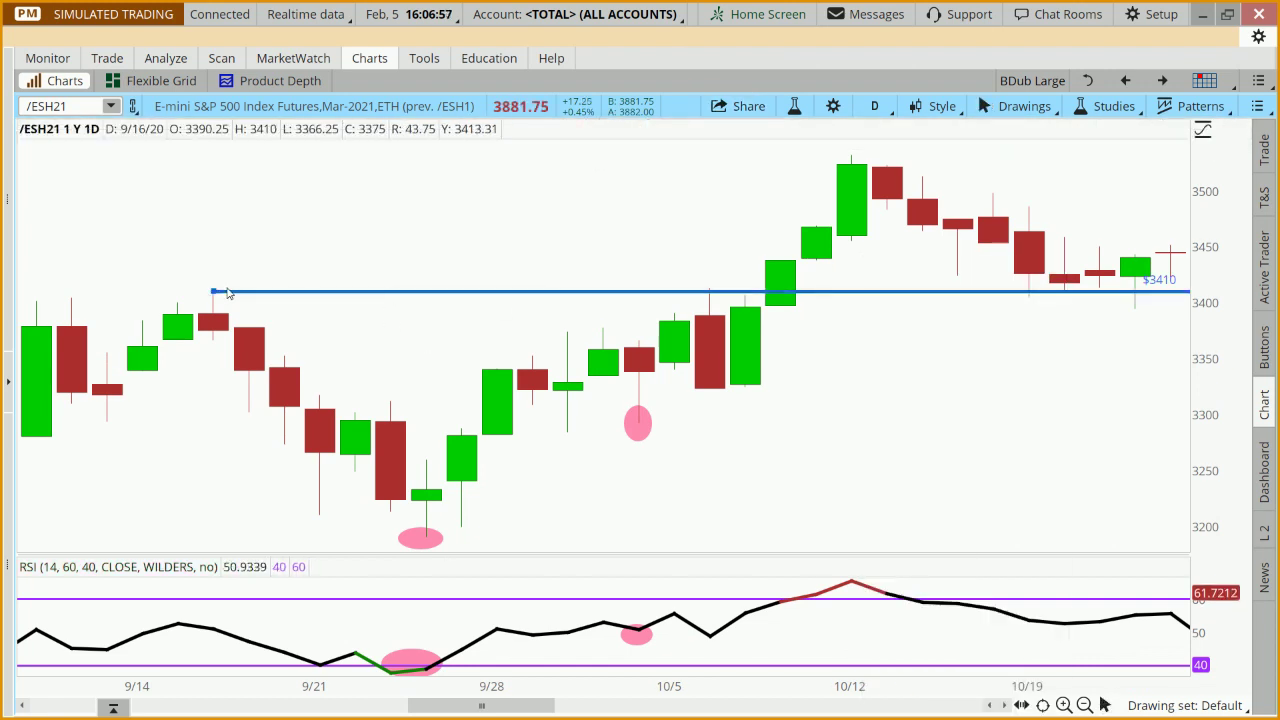
drag(284, 291, 852, 154)
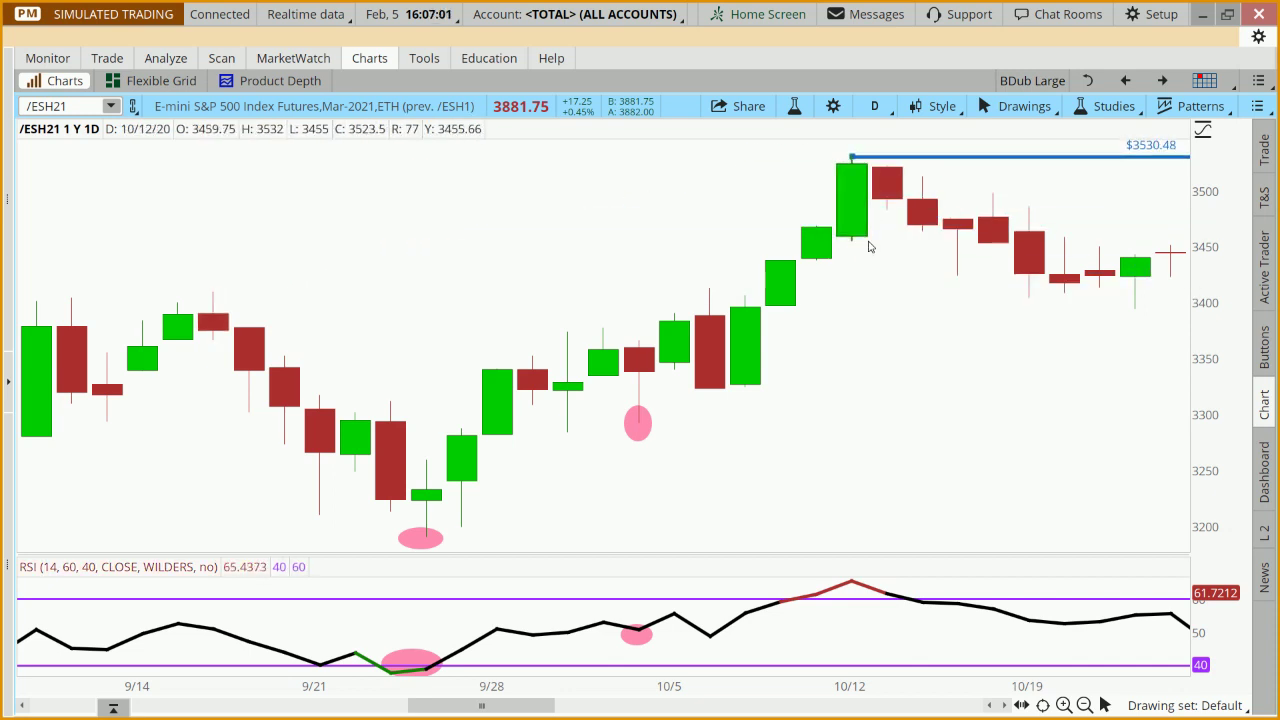
- Move the price and RSI ellipses from the 10/2/20 low to the 10/22/20 low
click(650, 440)
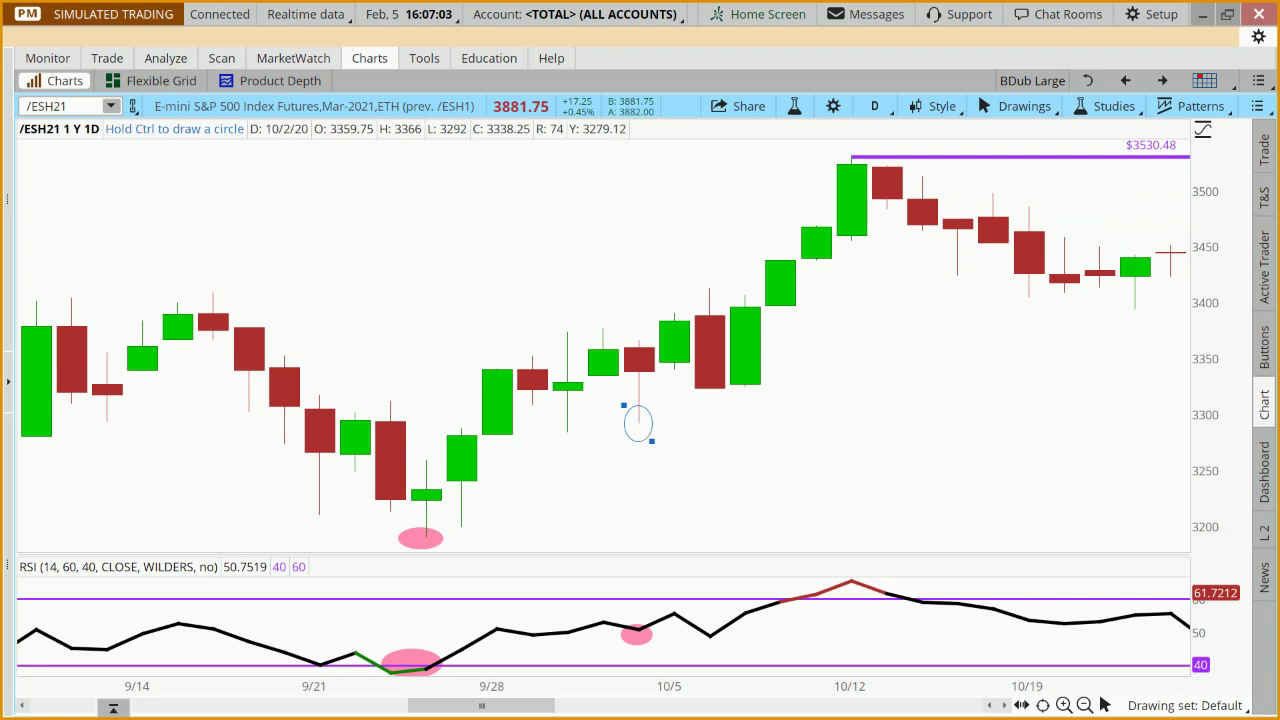
drag(650, 440, 1148, 322)
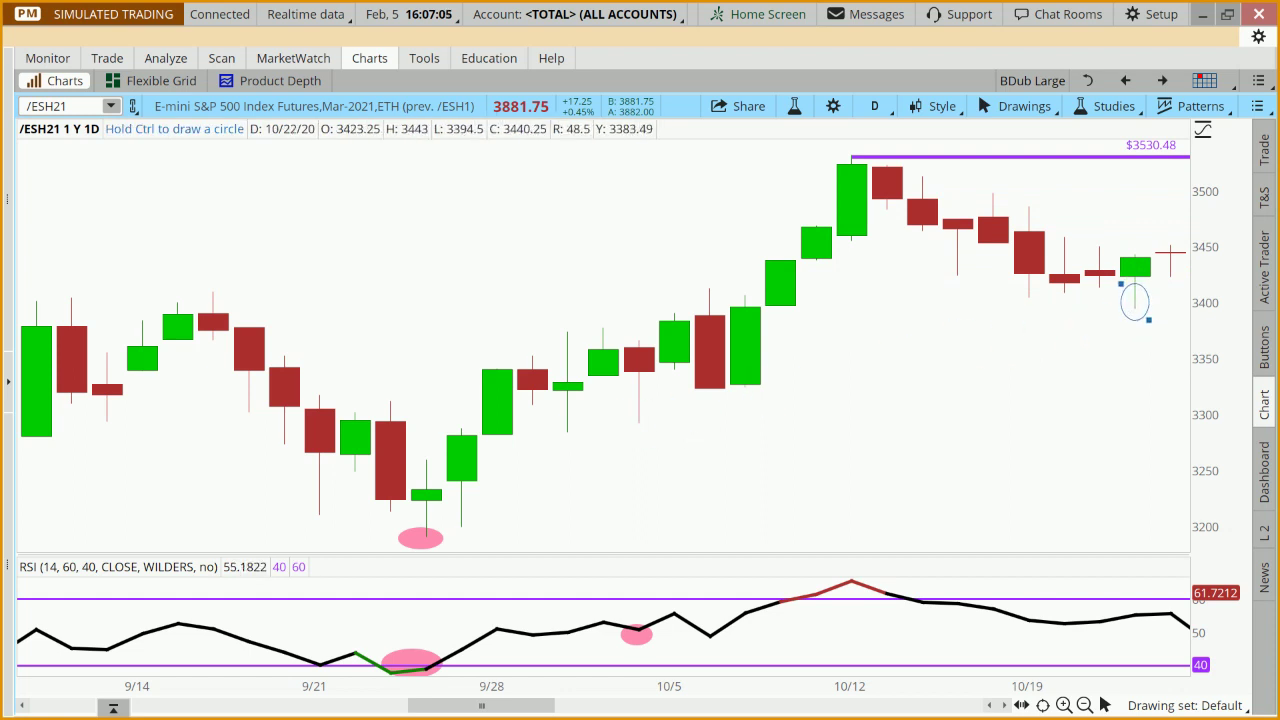
click(637, 643)
drag(637, 643, 1118, 640)
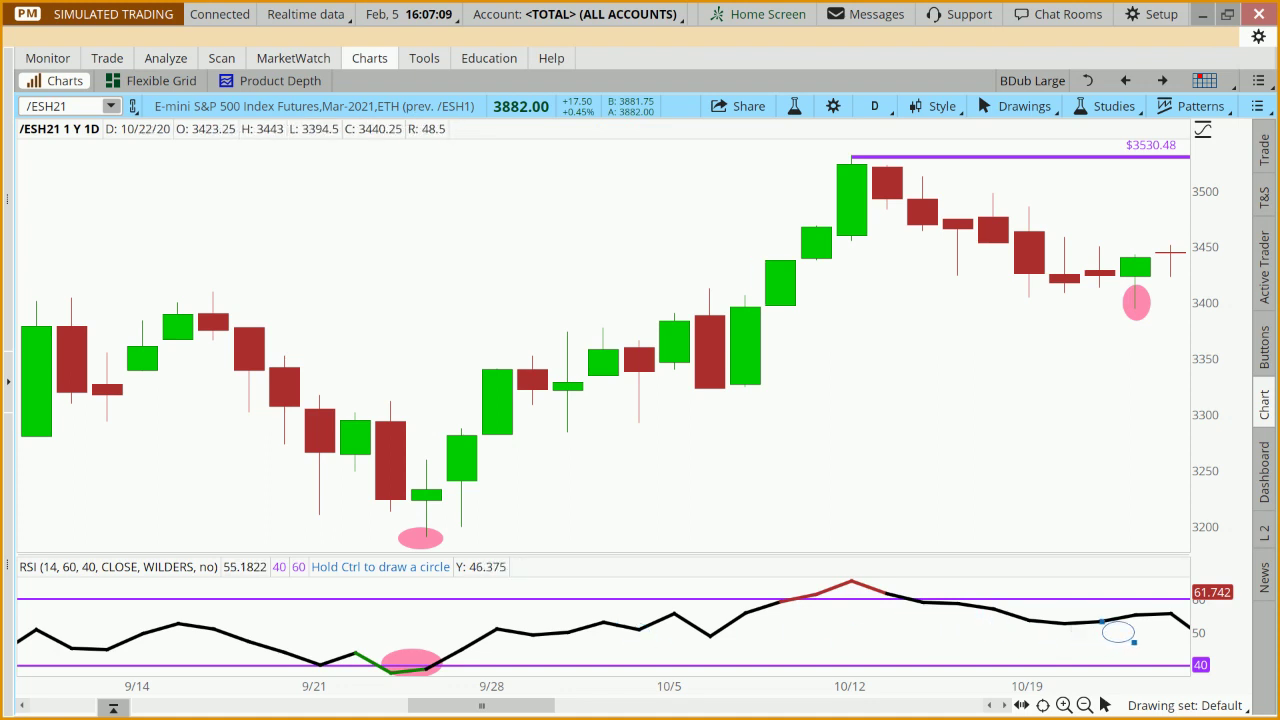
click(1097, 529)
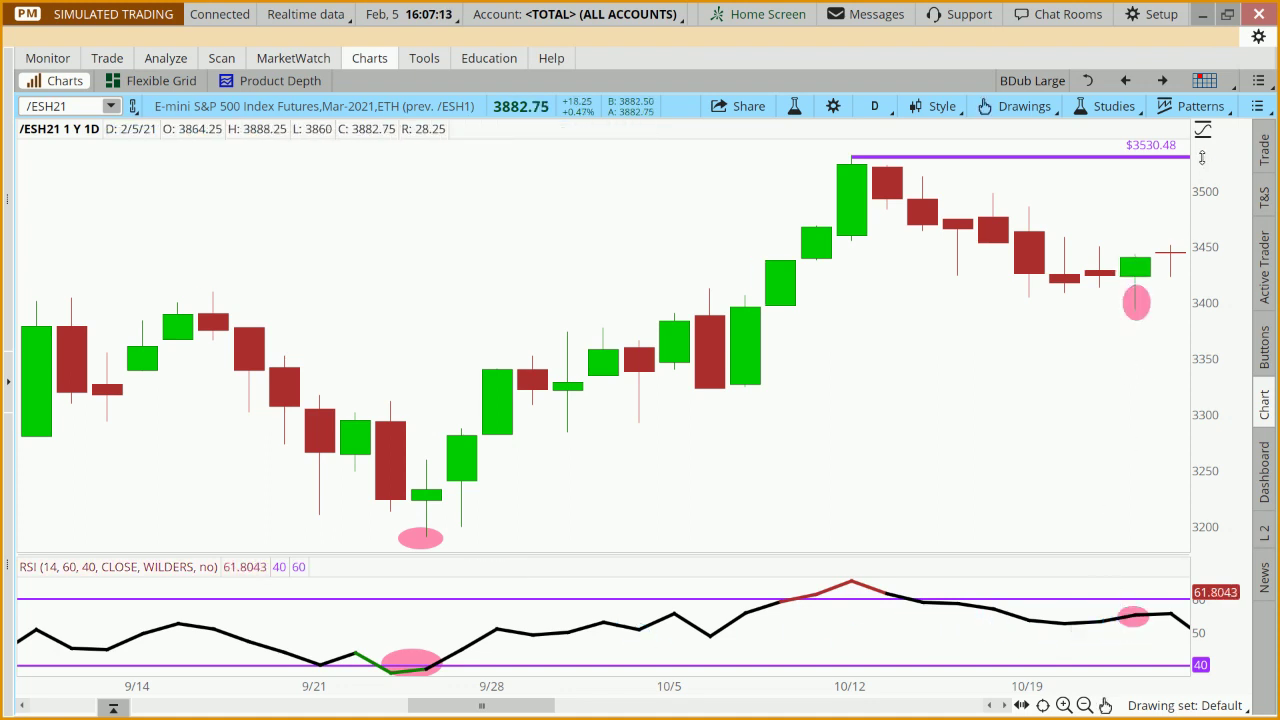
- Move the price and RSI ellipses from 10/22/20 to the 10/30/20 swing low
click(1105, 705)
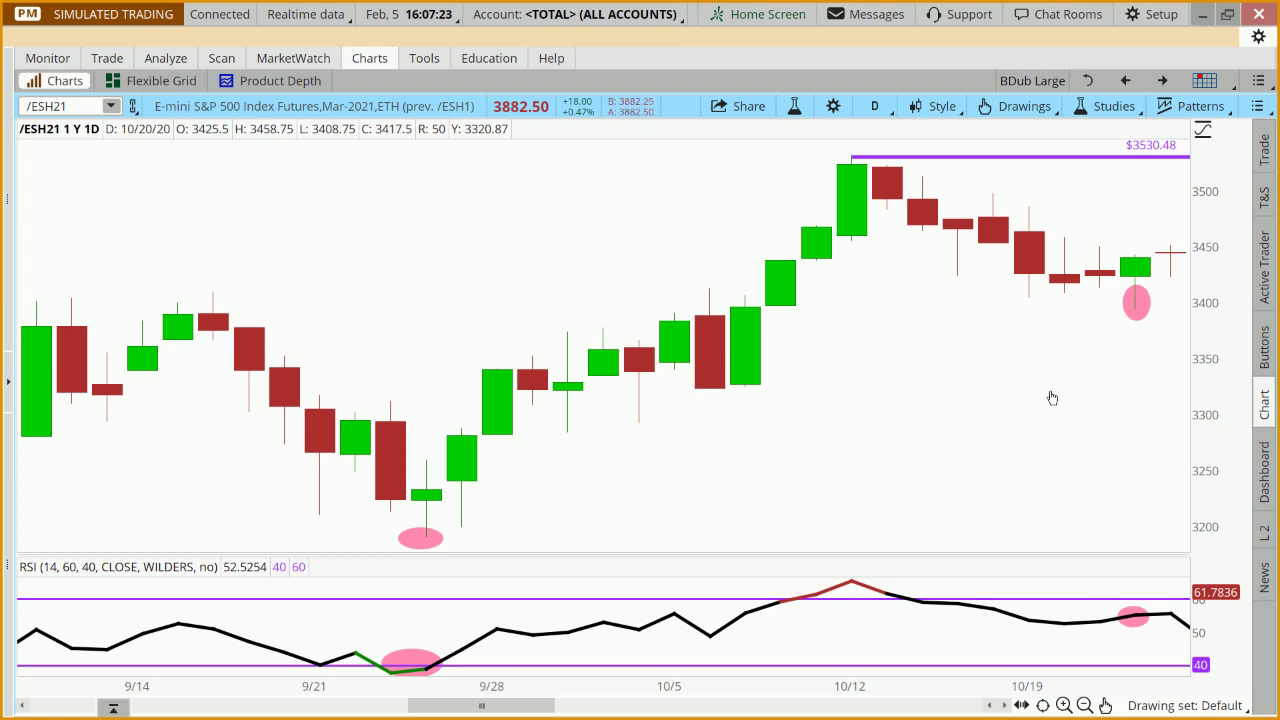
drag(1049, 437, 943, 439)
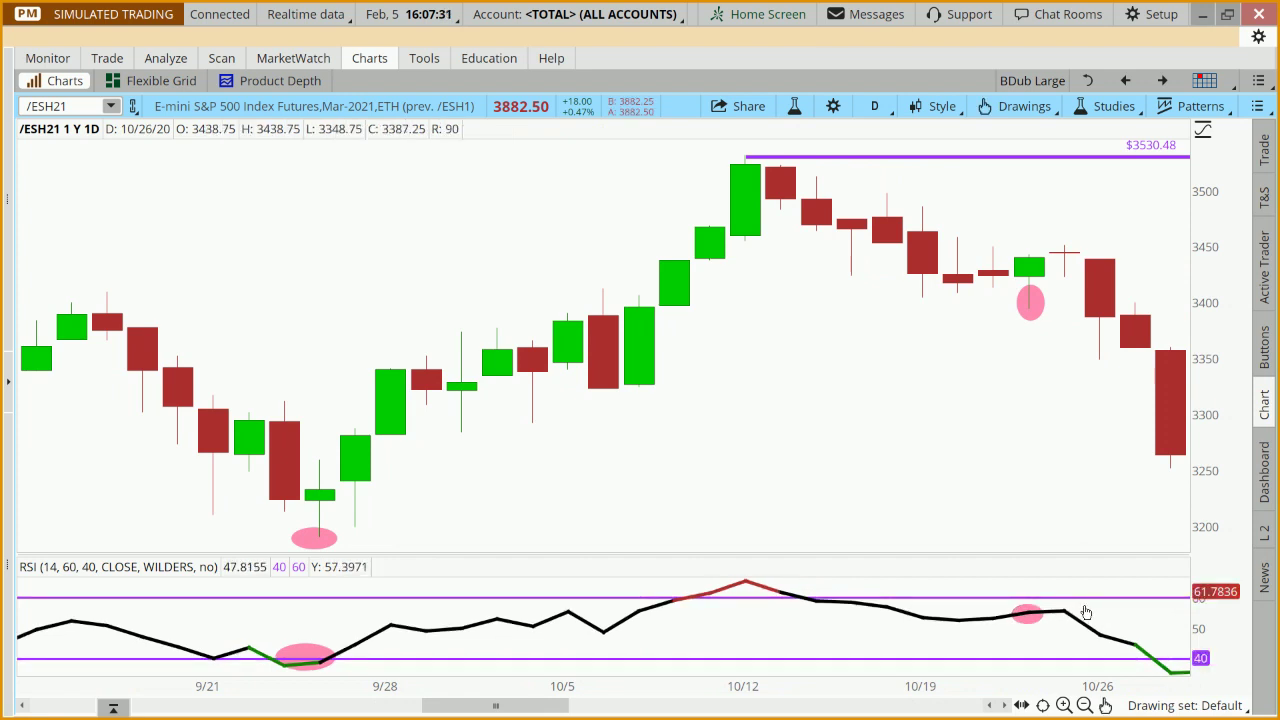
drag(1126, 491, 1020, 491)
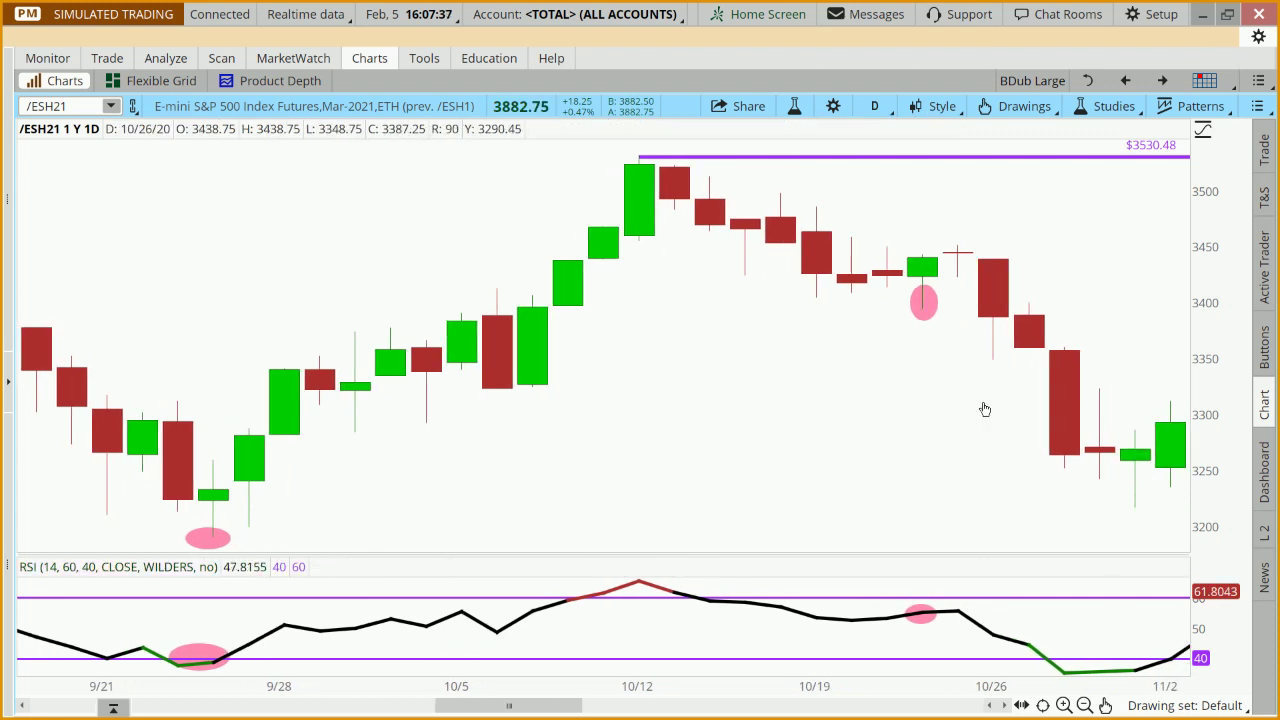
drag(923, 320, 1132, 531)
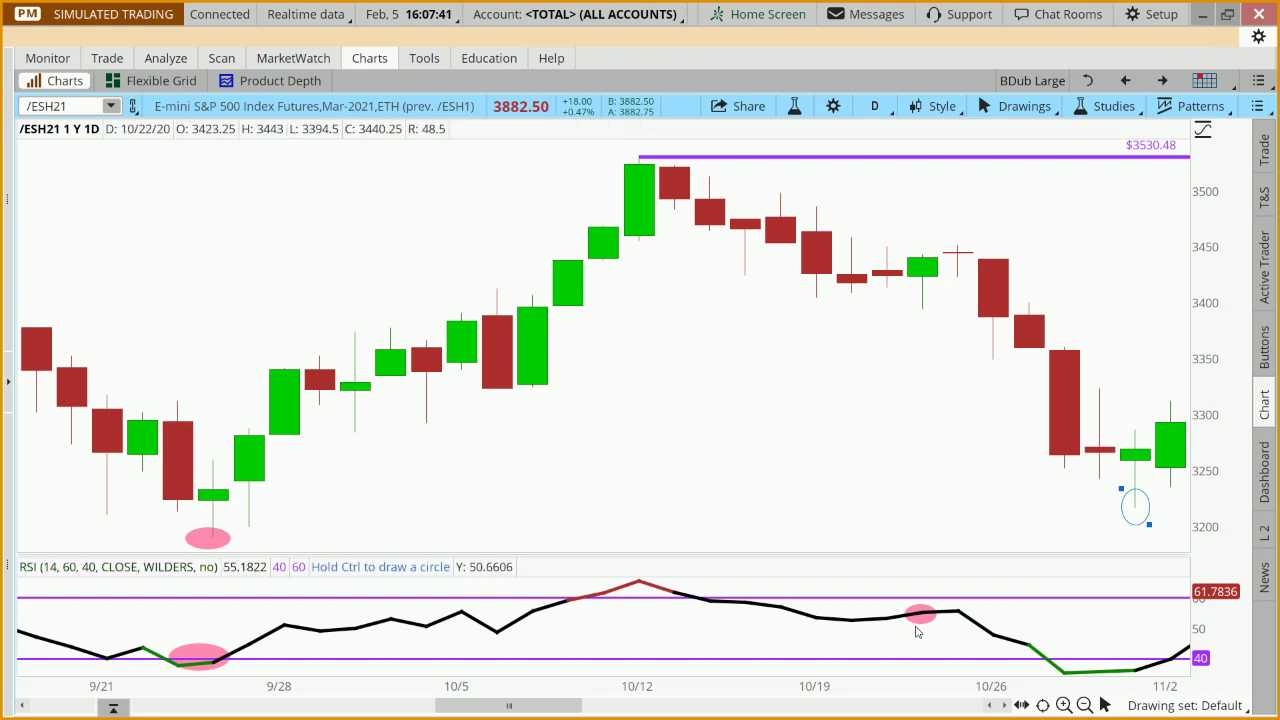
click(917, 628)
drag(920, 614, 1130, 665)
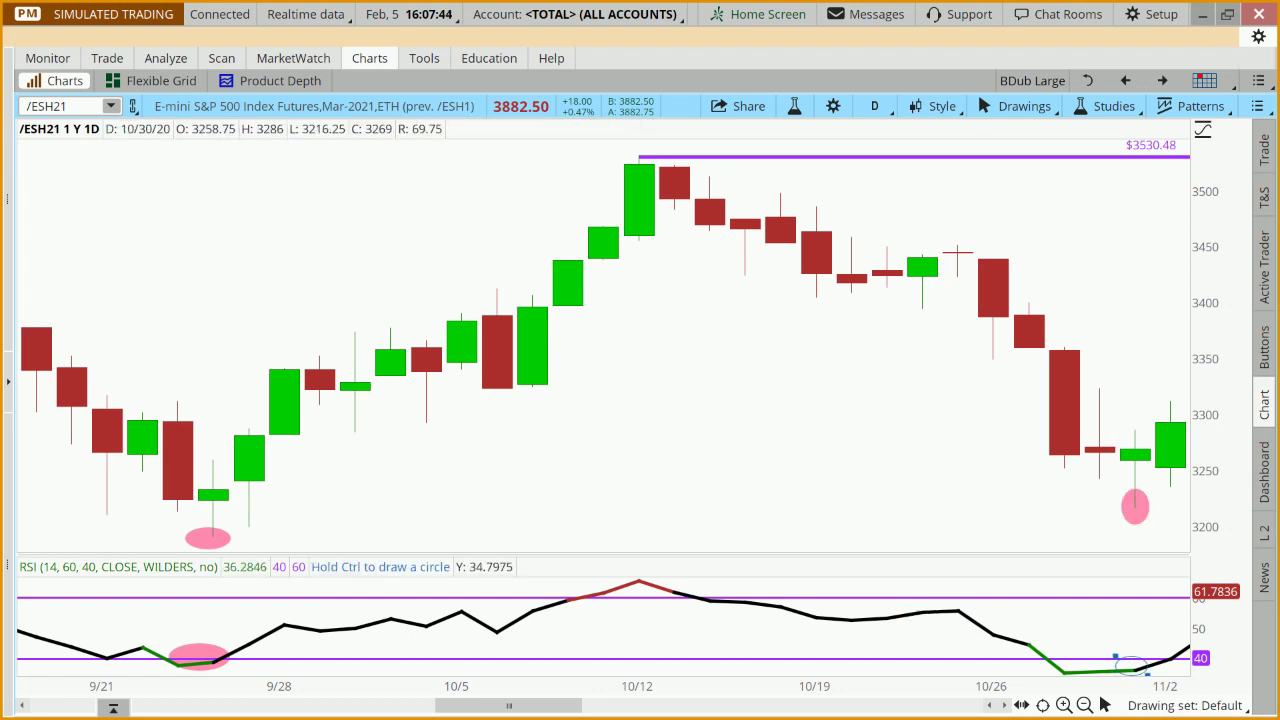
click(1125, 641)
- Move the price level down to the 10/23/20 candle's high, at about $3452.94
drag(763, 158, 1068, 231)
drag(957, 233, 957, 246)
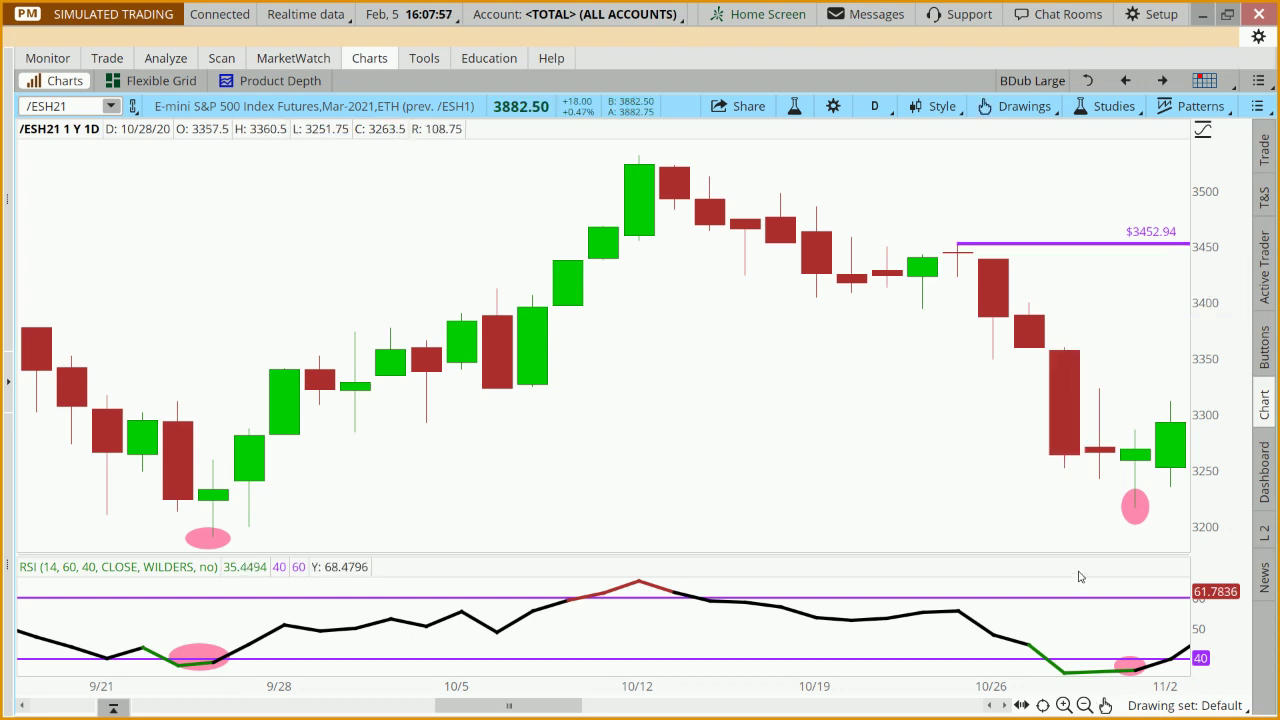
- Move the price level up to the 11/16/20 candle's high, at about $3628.52
drag(1069, 529, 821, 529)
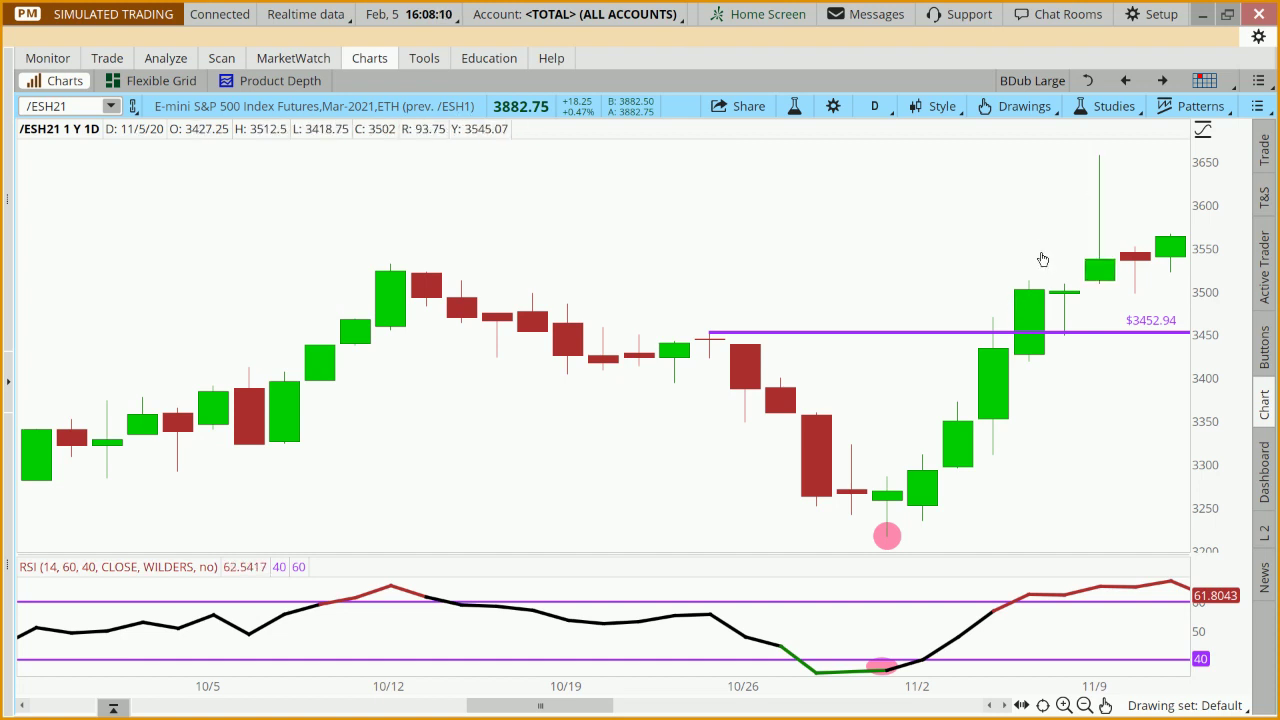
drag(1094, 437, 1009, 437)
drag(802, 536, 604, 536)
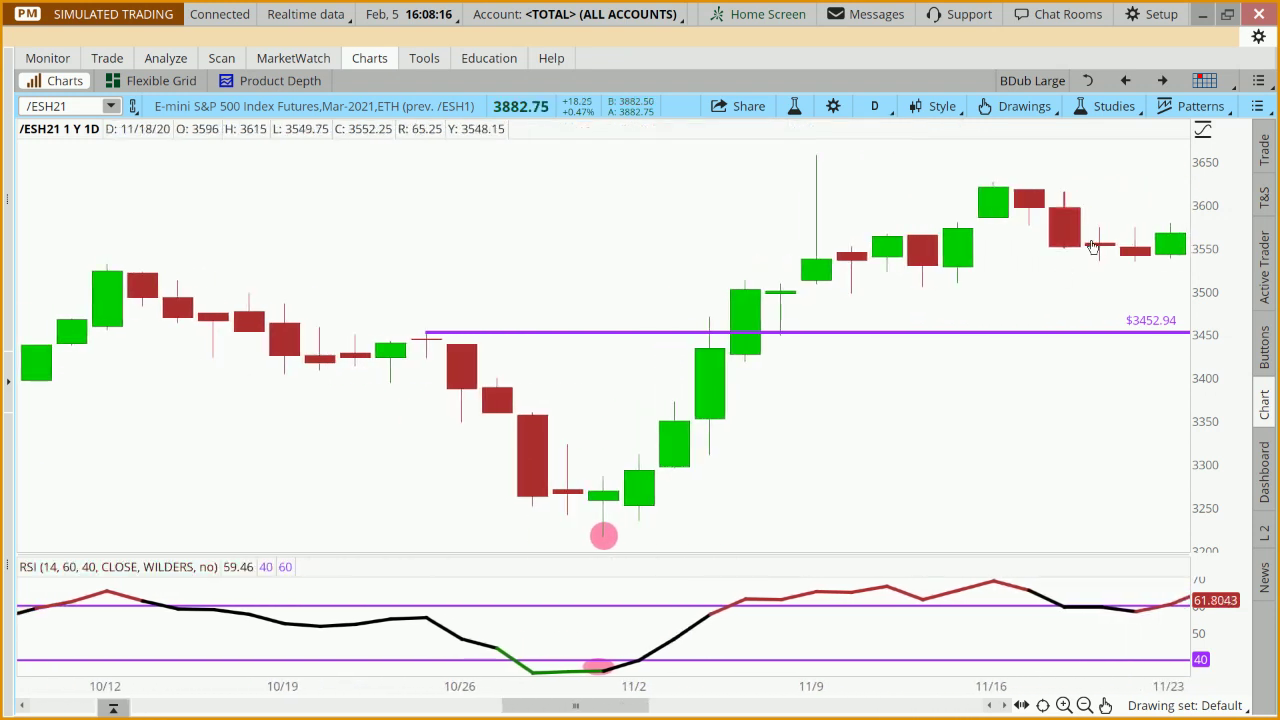
click(628, 333)
drag(466, 333, 992, 180)
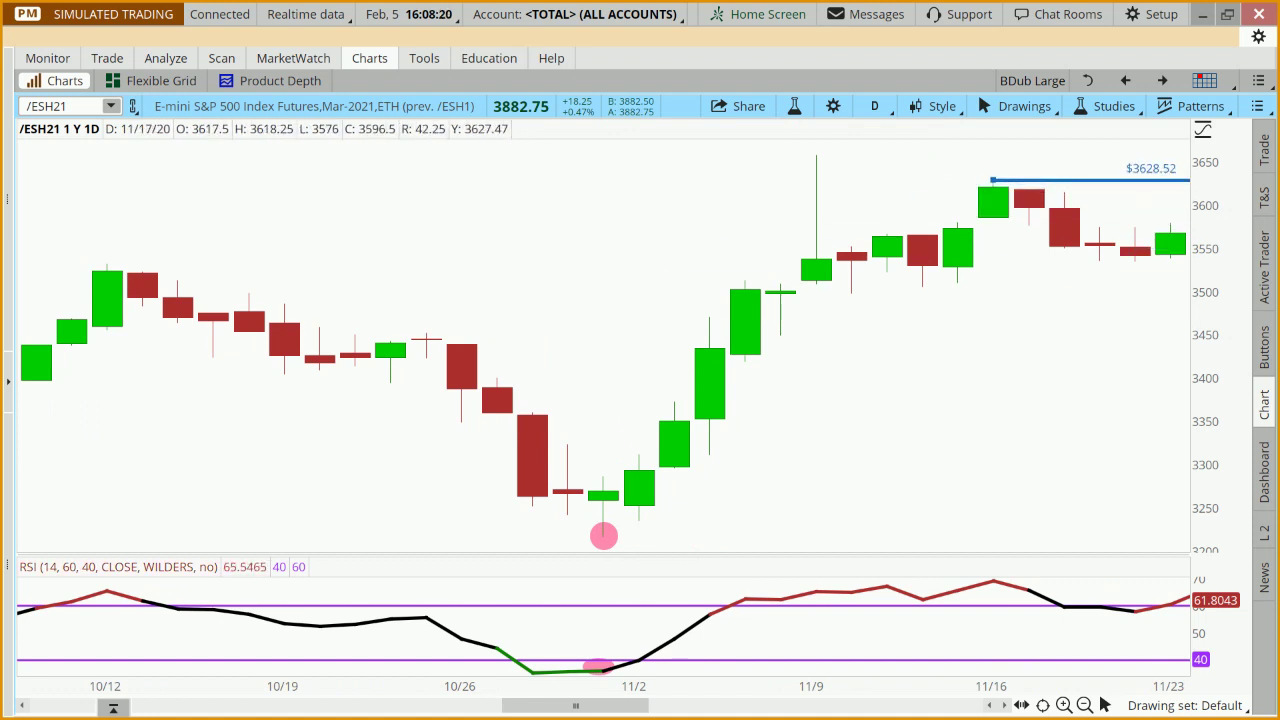
click(931, 369)
- Move the price and RSI ellipses from the 10/30/20 low to the 11/20/20 swing low
drag(606, 530, 604, 532)
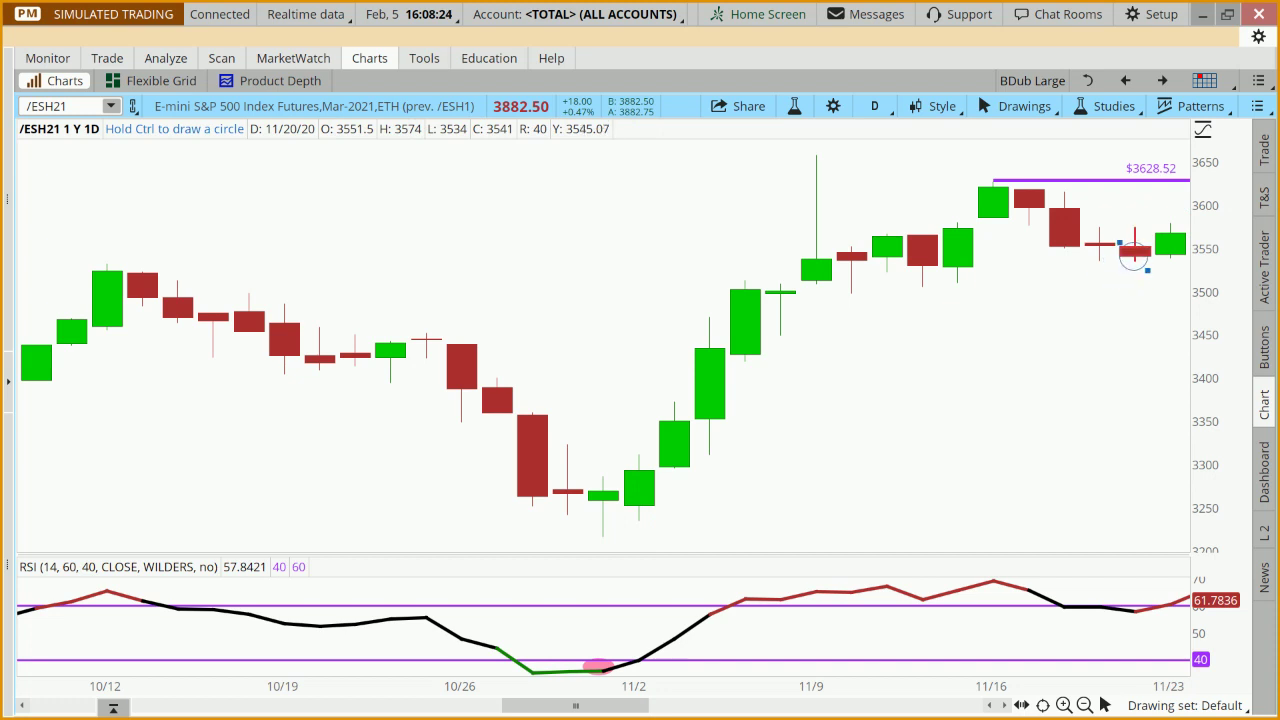
click(1134, 256)
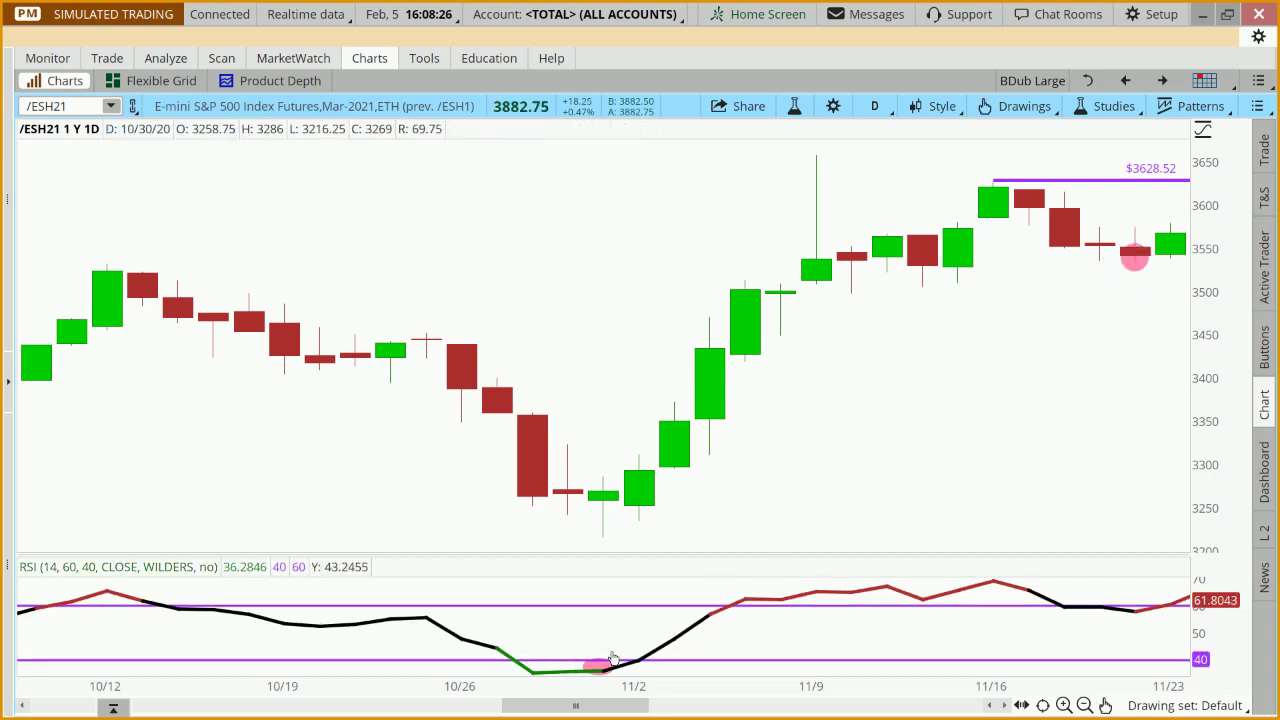
drag(605, 665, 1127, 618)
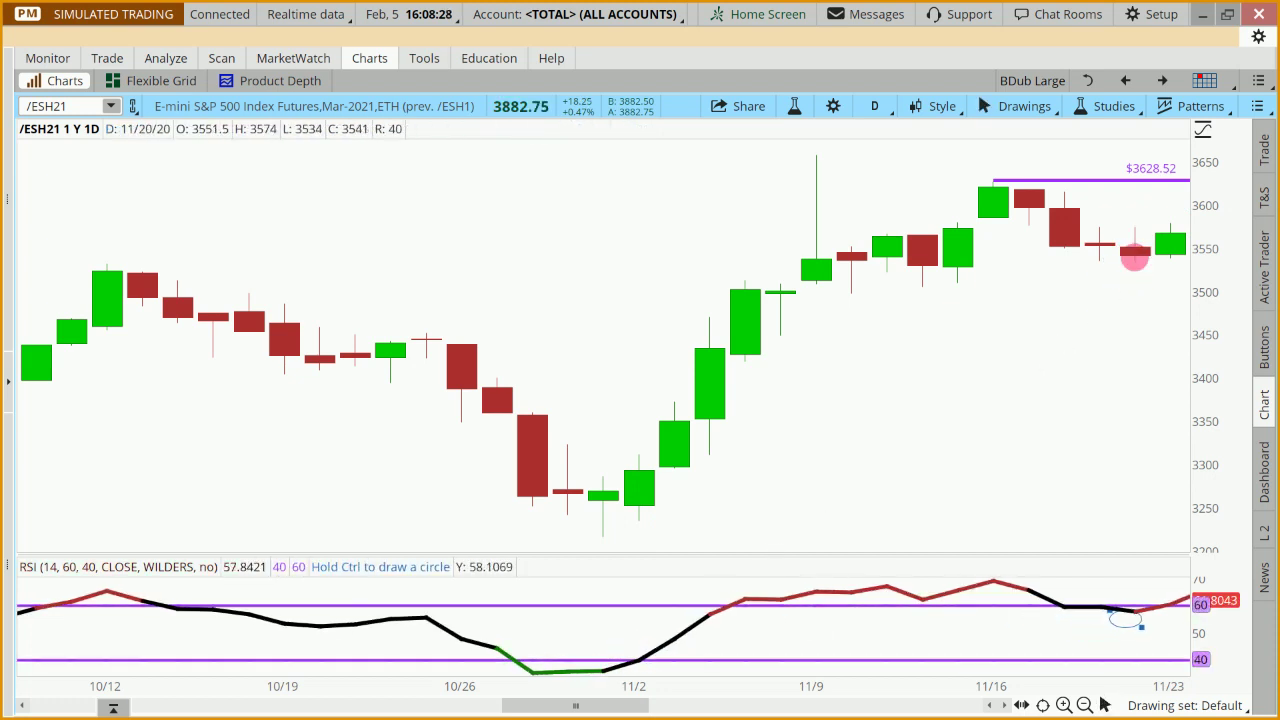
click(1135, 616)
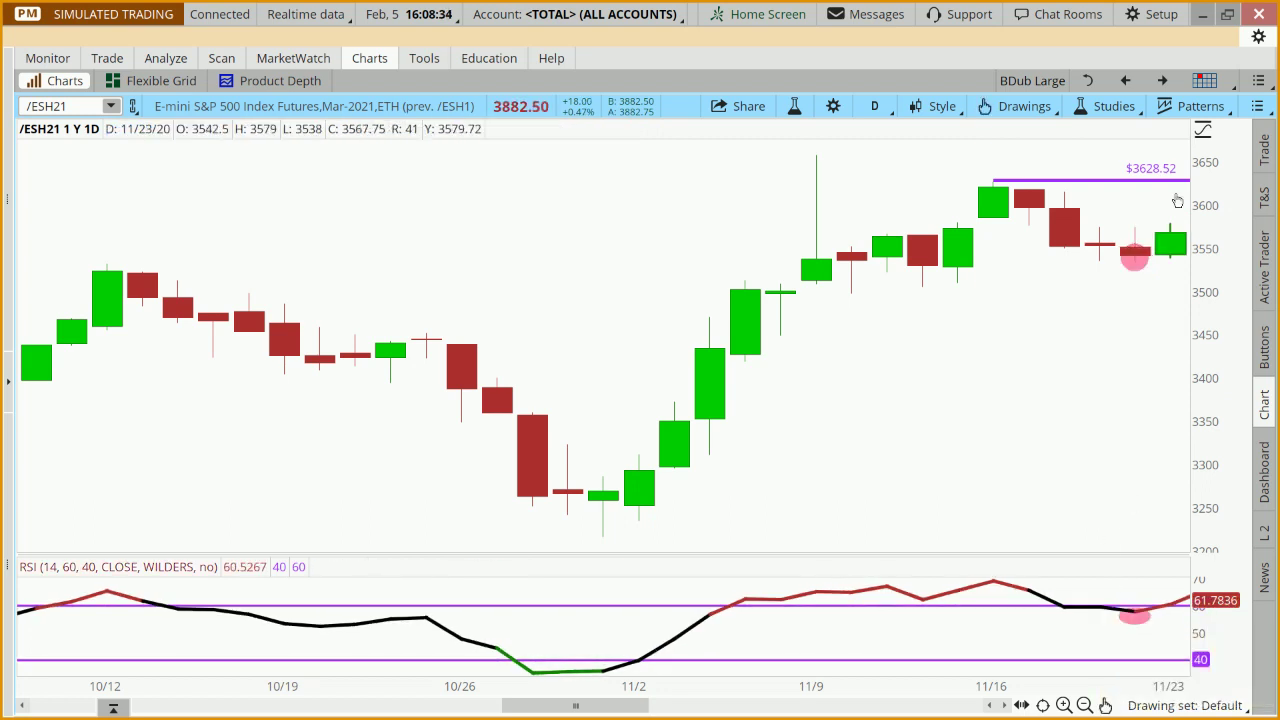
- Move the price level up to the 12/9/20 candle's high, at about $3706.46
drag(1135, 379, 926, 406)
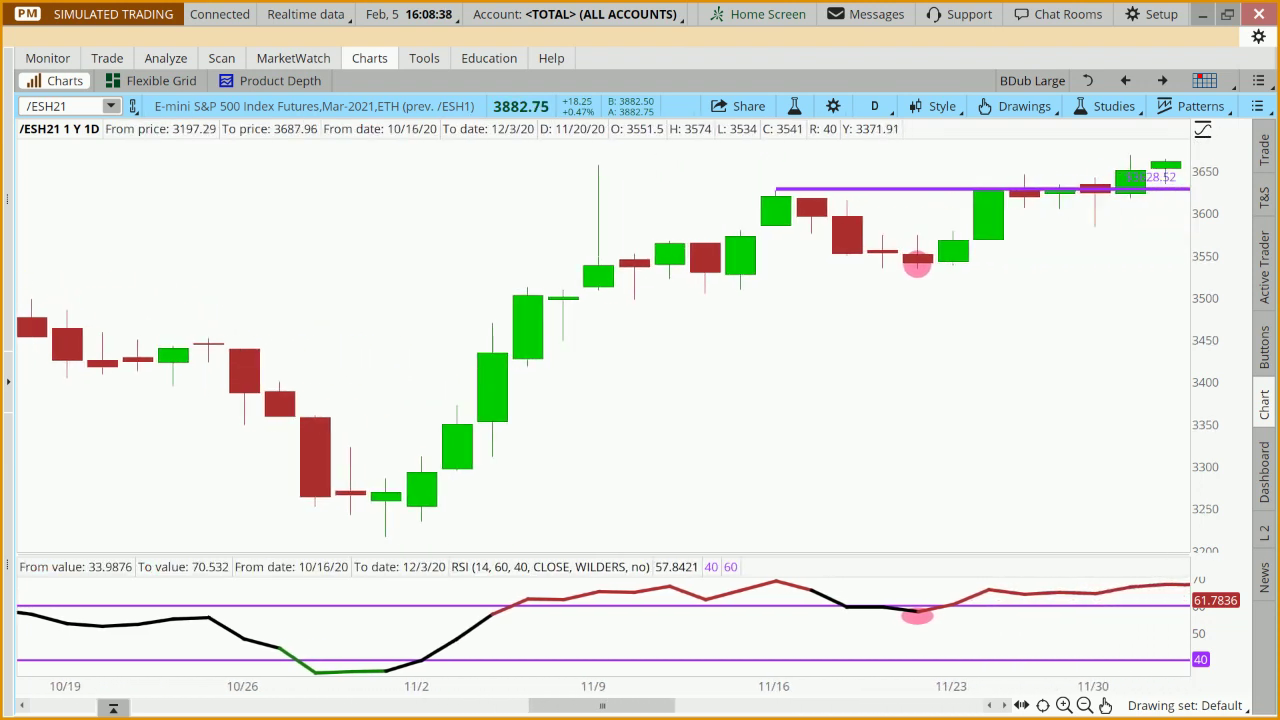
drag(1068, 324, 1000, 338)
drag(858, 280, 638, 285)
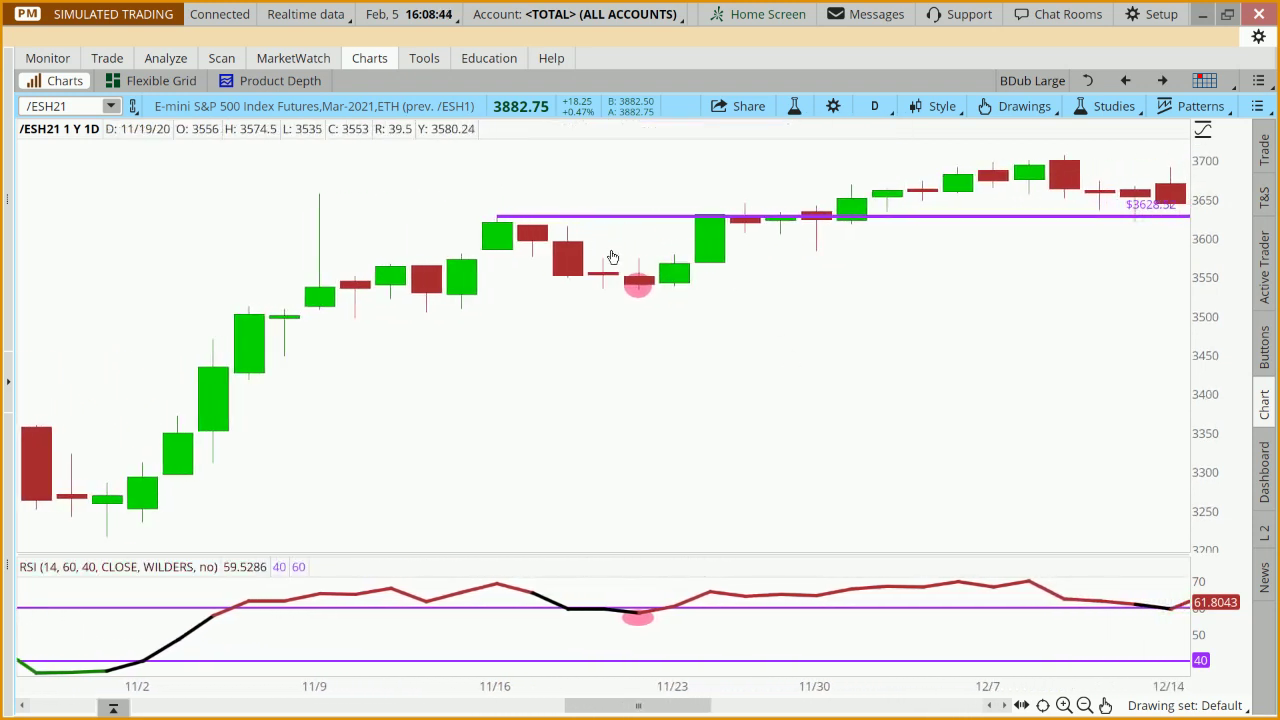
drag(560, 217, 1063, 155)
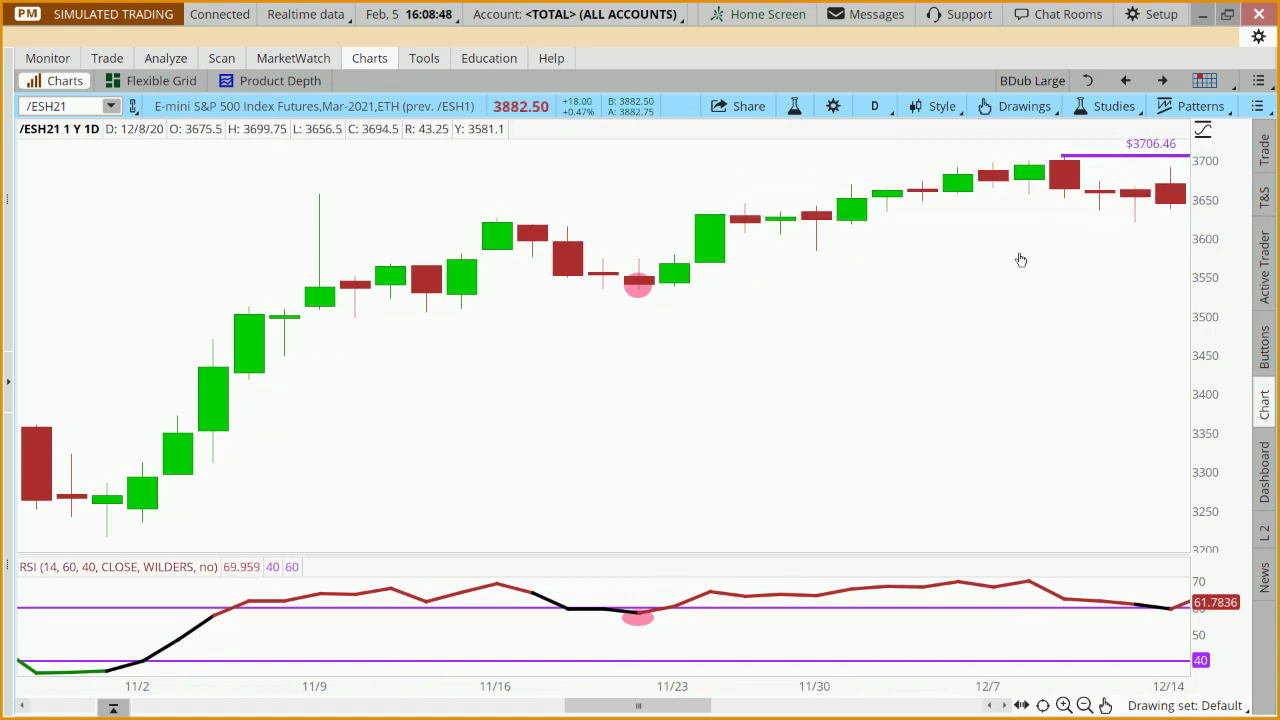
- Move the price ellipse to the 12/11/20 low and the RSI ellipse to the 12/14/20 RSI dip near 60
click(645, 297)
drag(651, 297, 1143, 237)
click(645, 620)
drag(640, 618, 1163, 610)
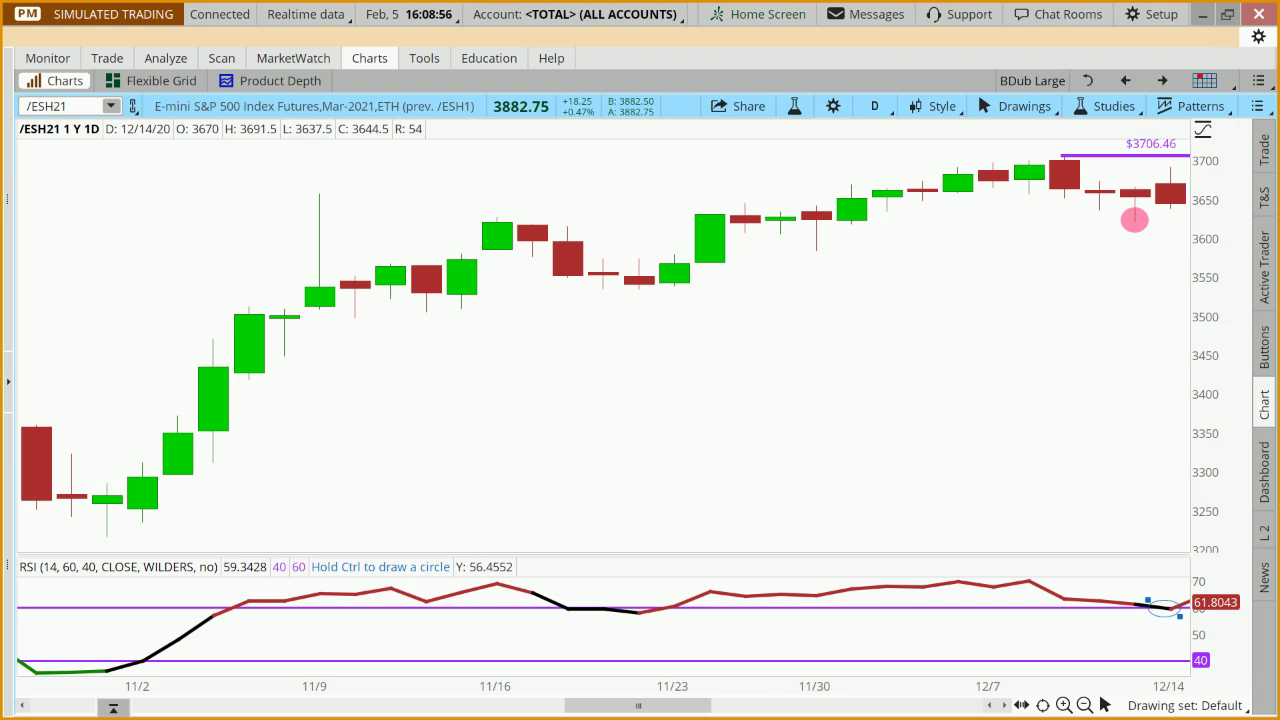
click(1137, 503)
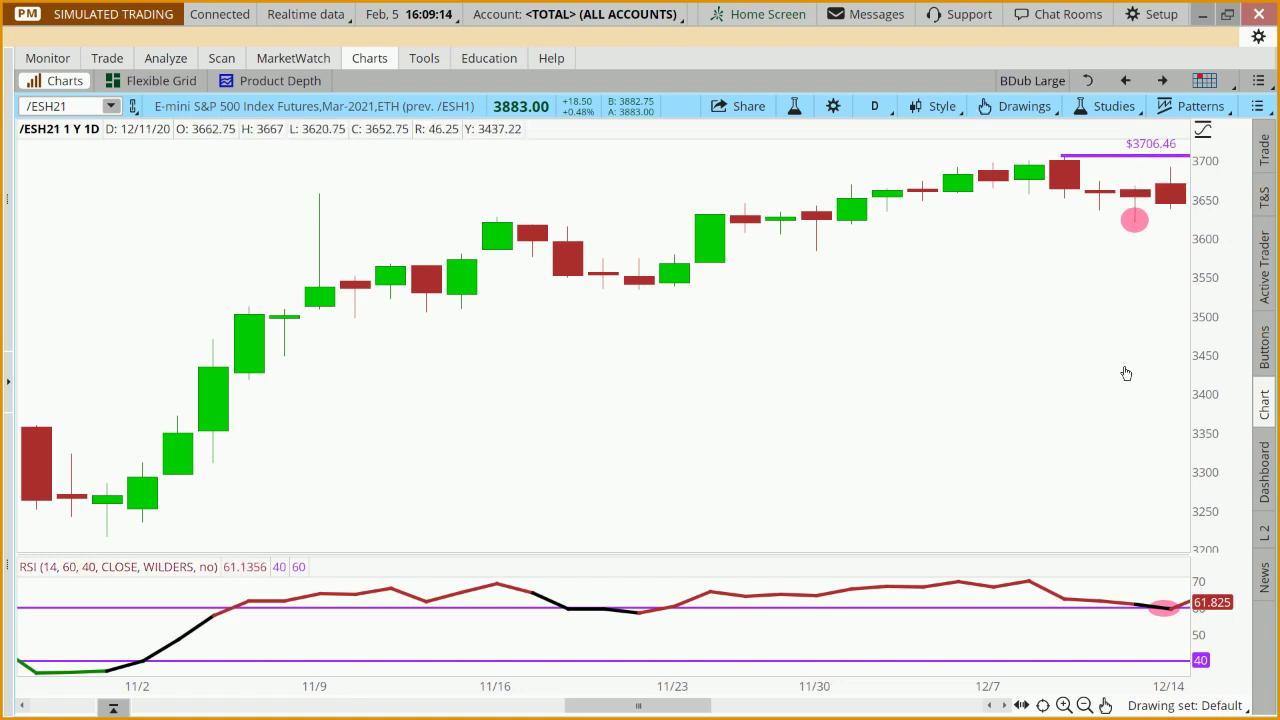
- Delete the price level at $3706.46
drag(1130, 366, 1106, 368)
drag(1110, 219, 708, 358)
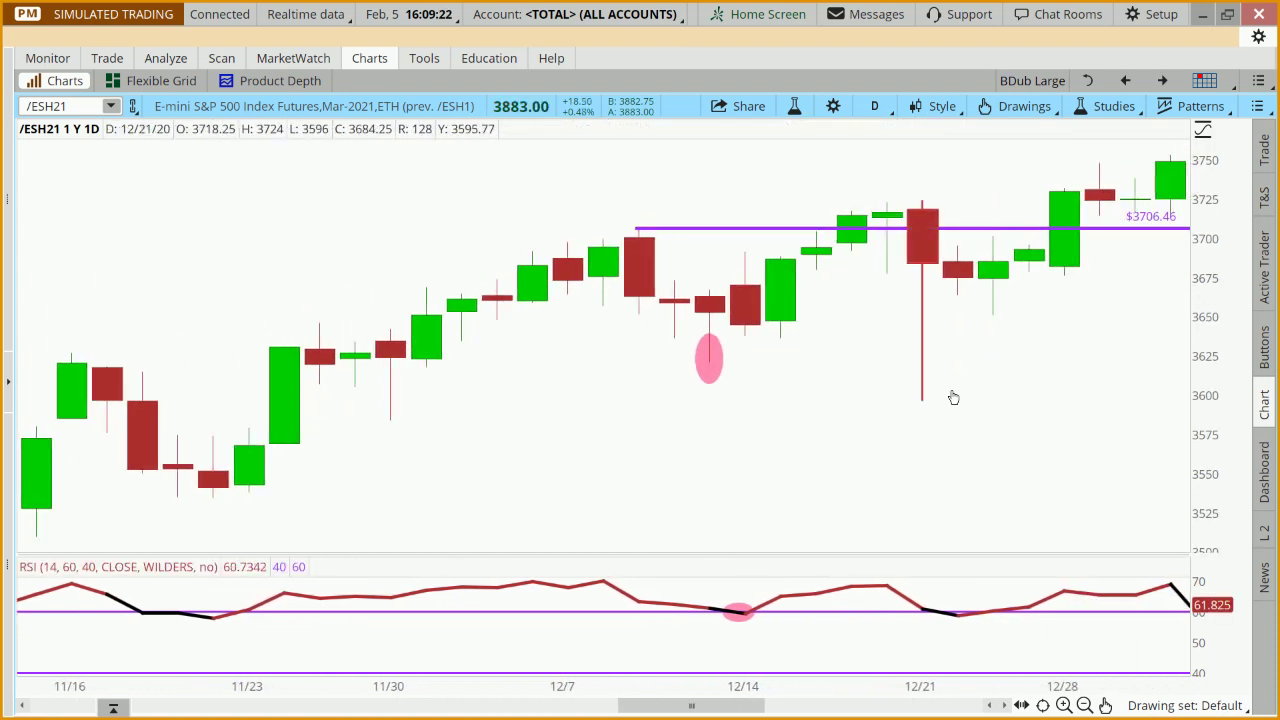
click(785, 233)
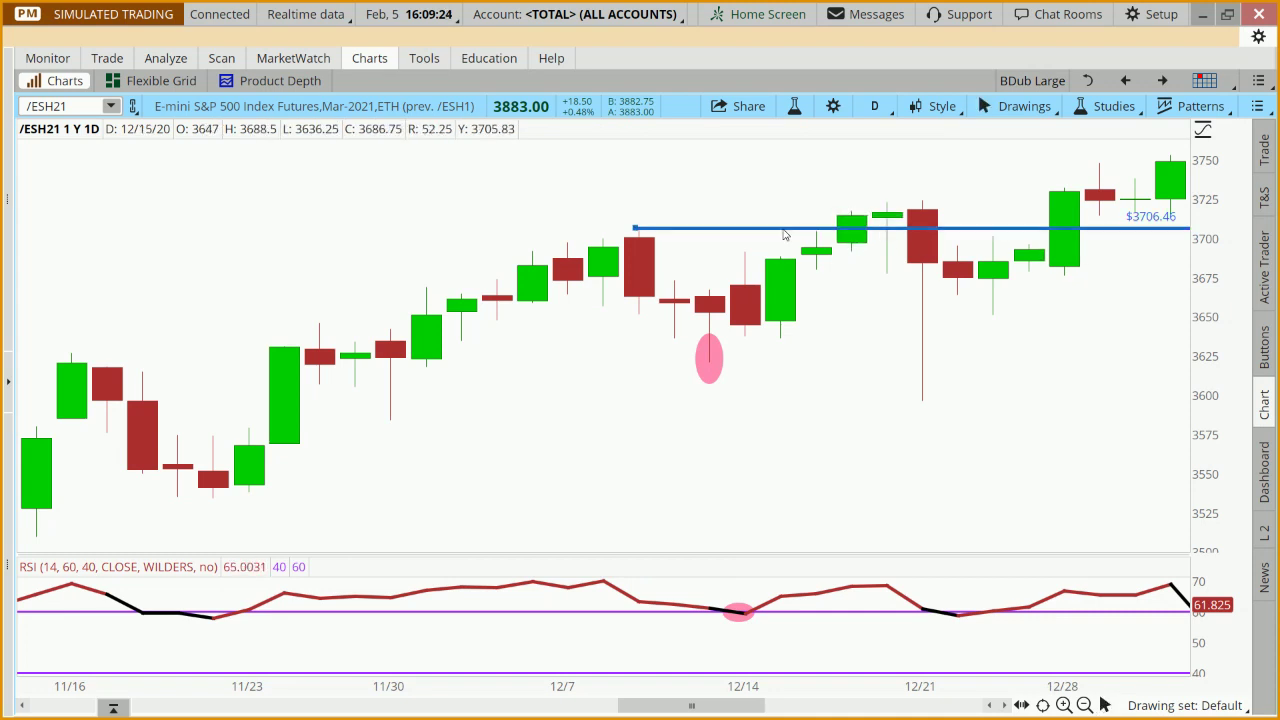
key(Delete)
- Examine price and RSI from late December 2020 through the most recent daily candle
drag(1166, 614, 949, 614)
drag(521, 614, 8, 614)
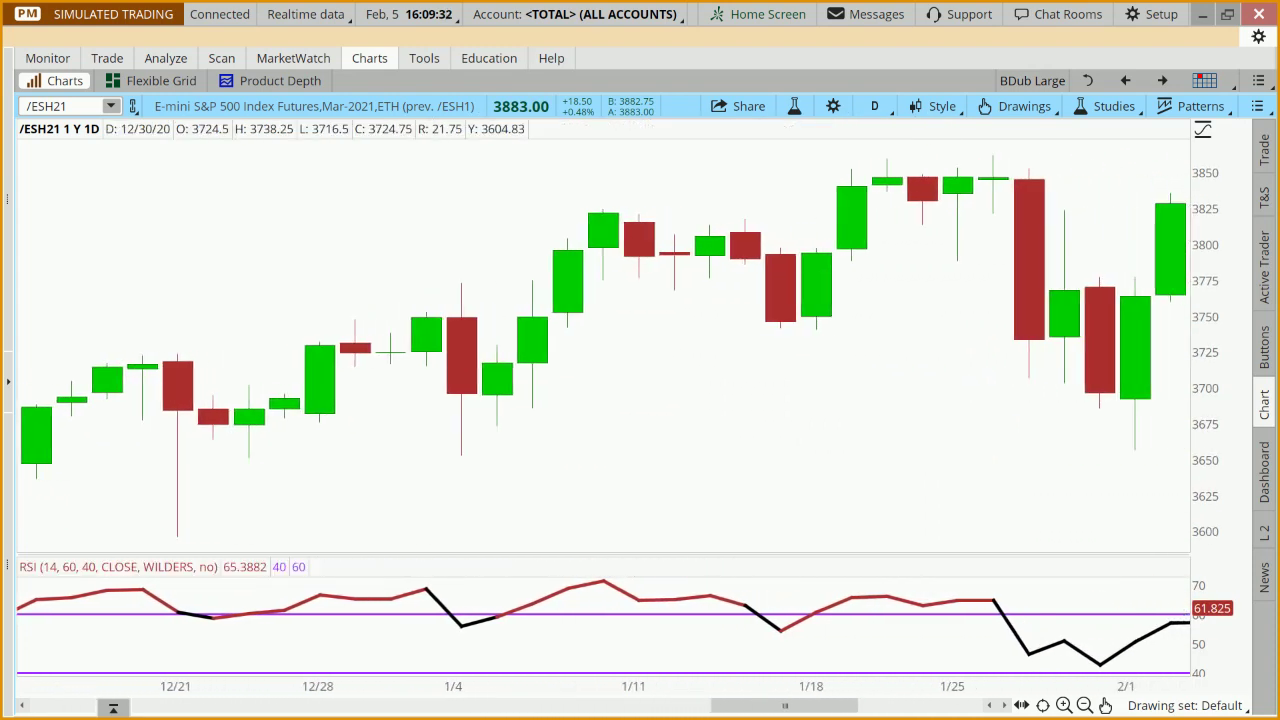
drag(654, 422, 700, 421)
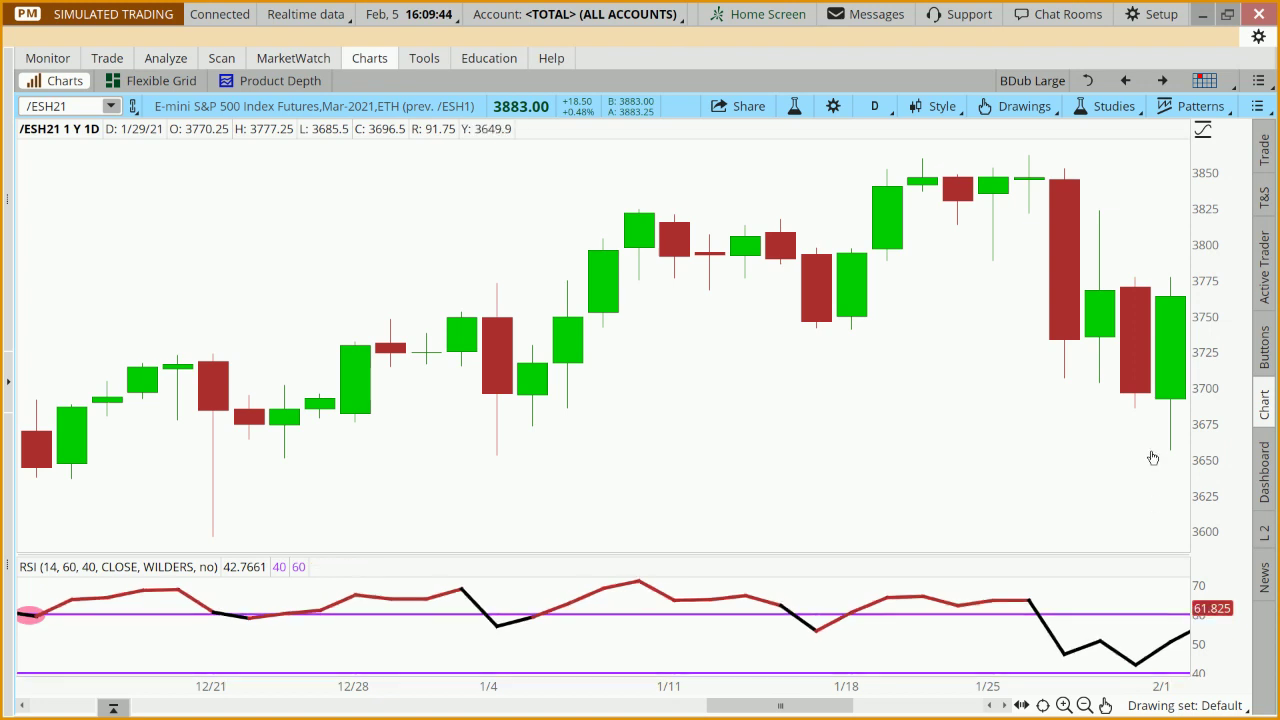
drag(1100, 477, 886, 492)
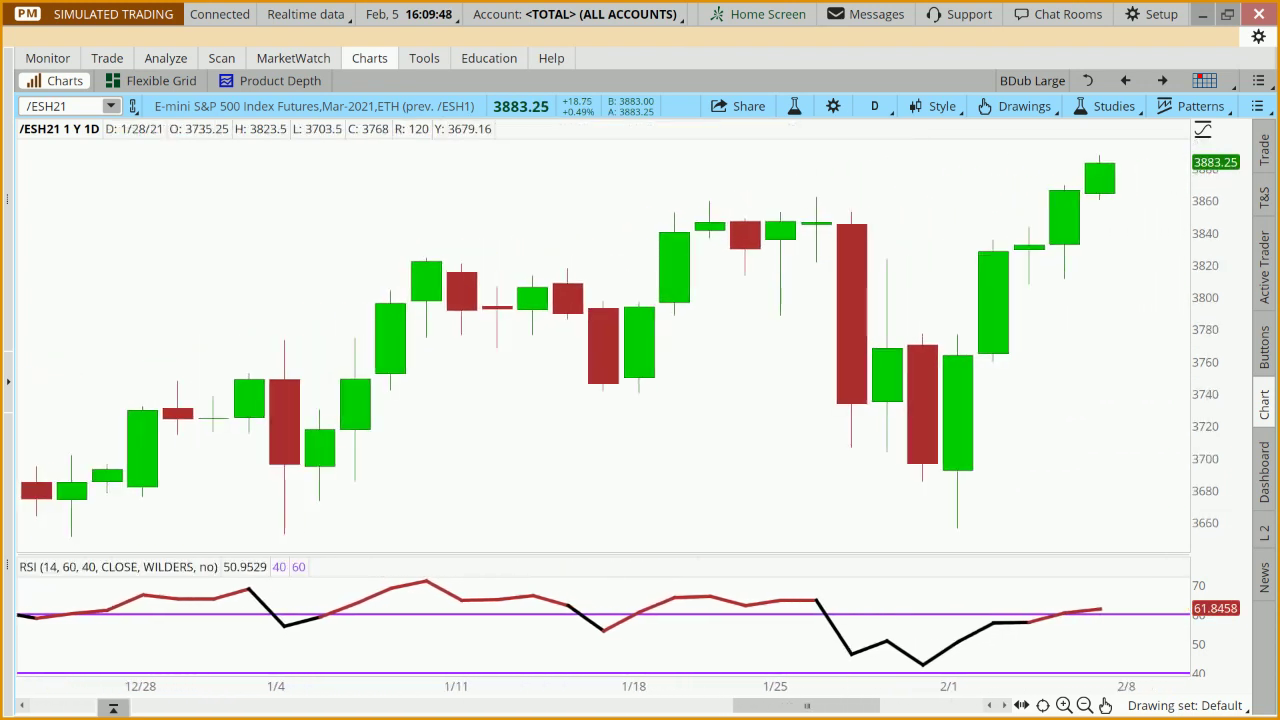
- Switch to the RSI for Zones presentation and advance to the slide about drops that start with RSI above 60
key(alt+Tab)
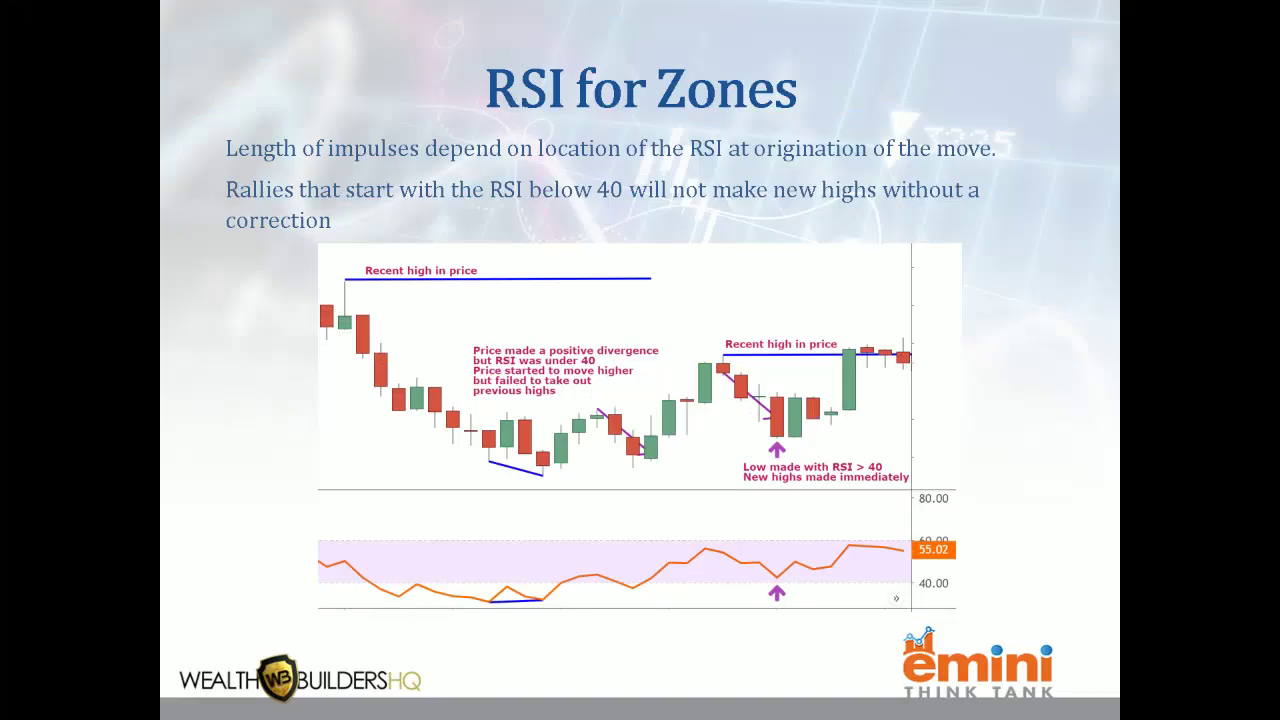
click(501, 375)
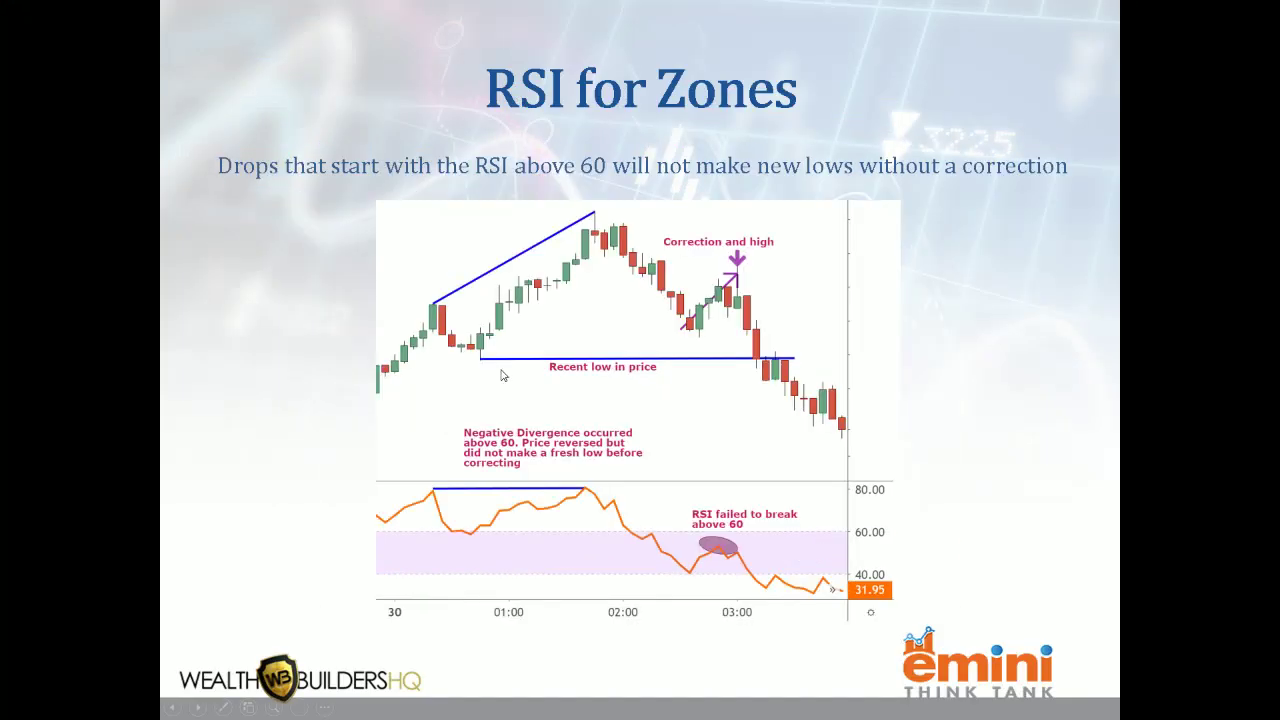
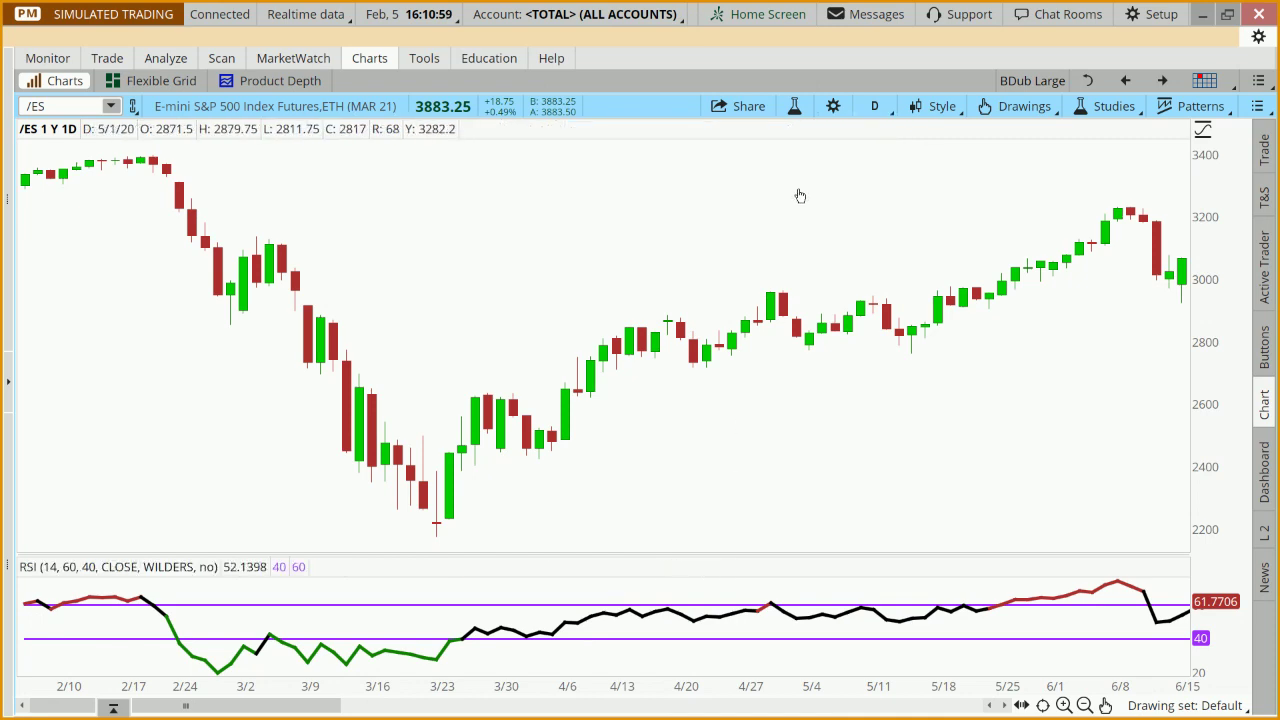
- Set the /ES chart's time frame to a 3-year interval with daily aggregation
click(874, 106)
click(860, 140)
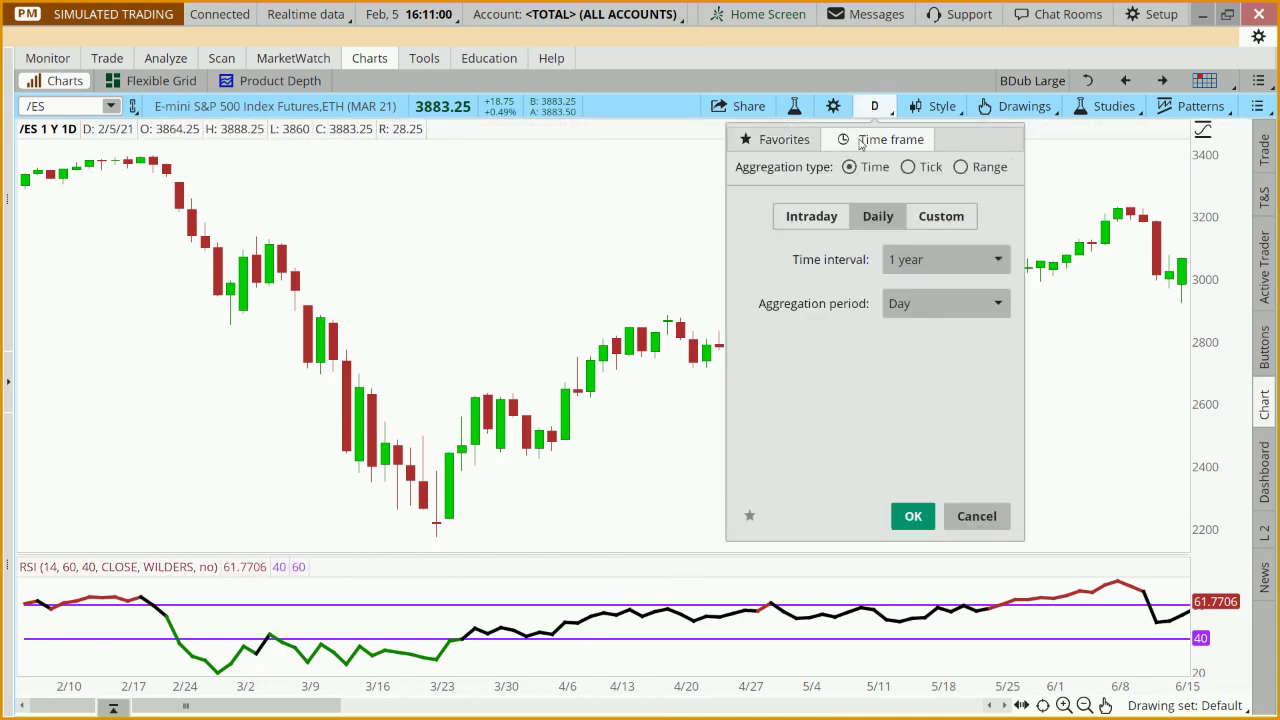
click(903, 262)
click(906, 354)
click(914, 517)
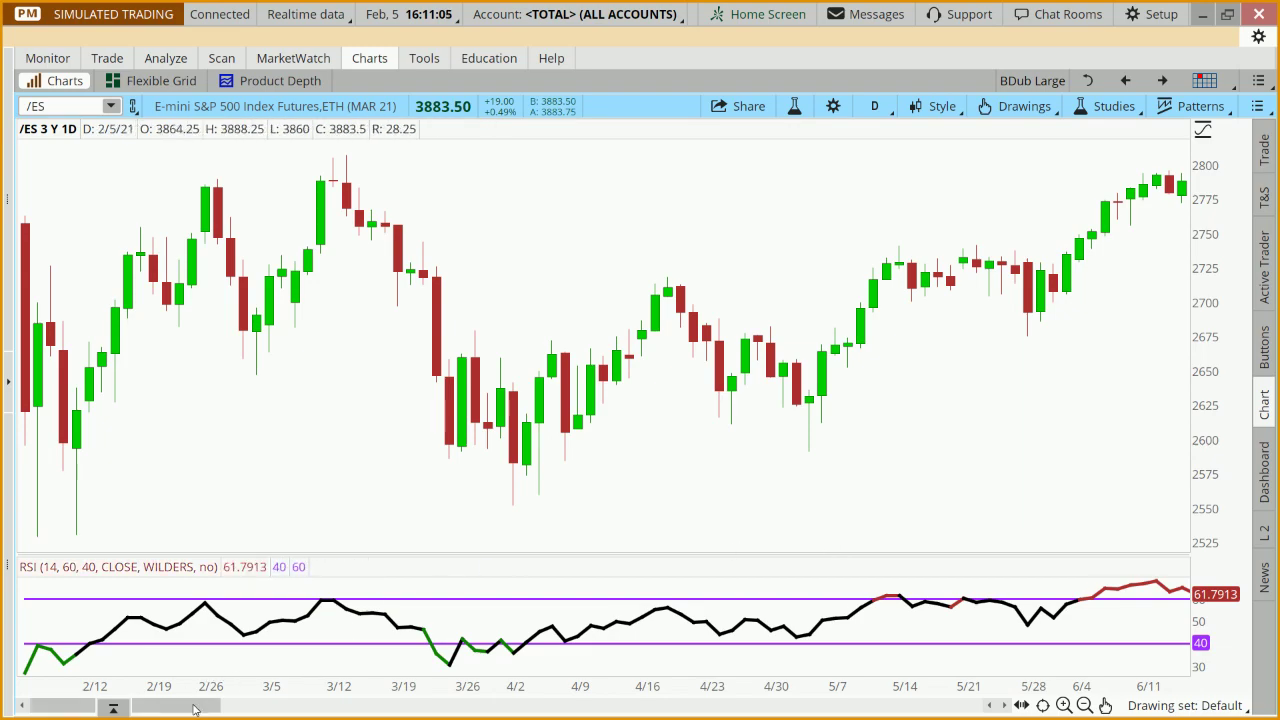
- Draw trendlines joining the late-August and late-September 2018 highs, one on price and one on the matching RSI peaks
drag(195, 708, 284, 708)
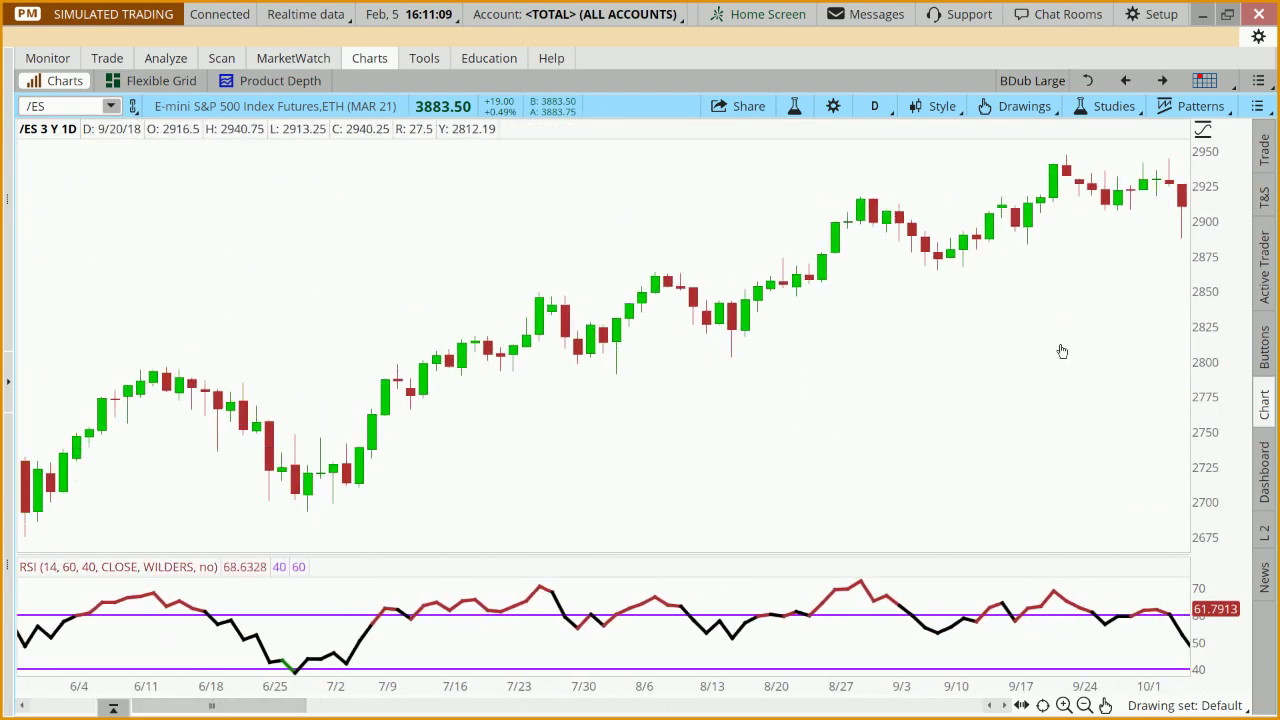
scroll(1062, 351, down, 2)
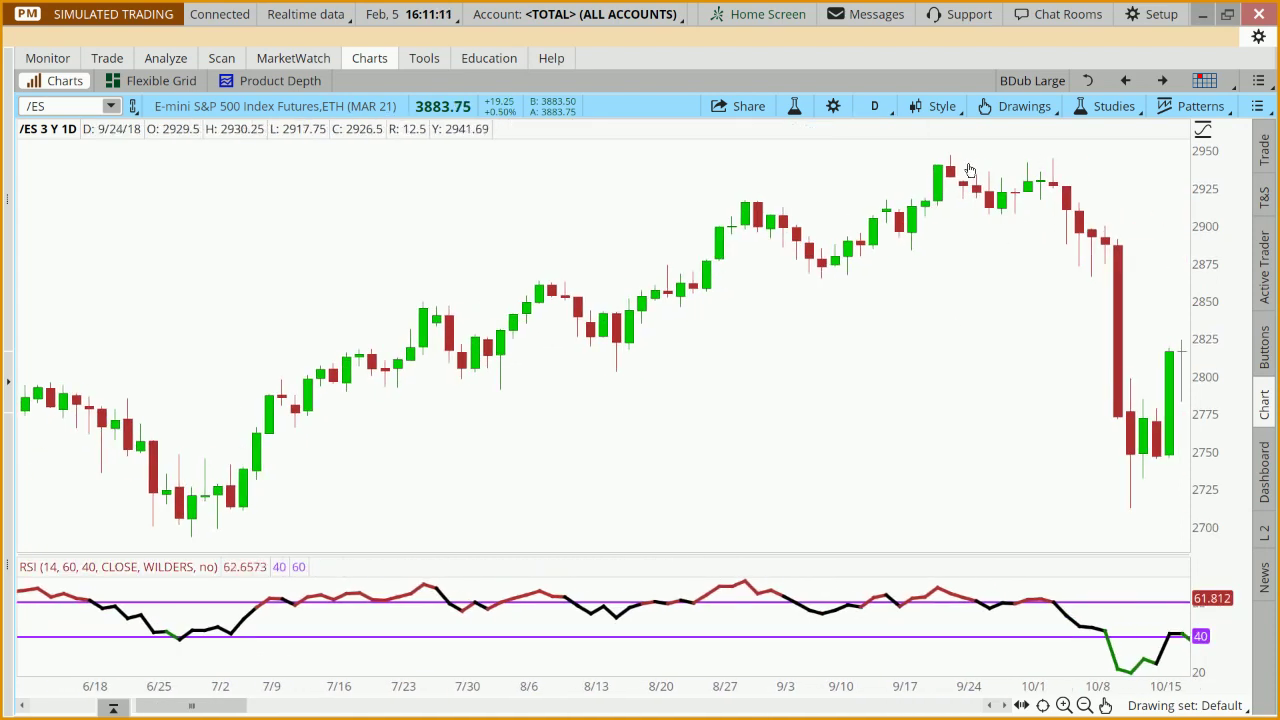
drag(969, 170, 1046, 170)
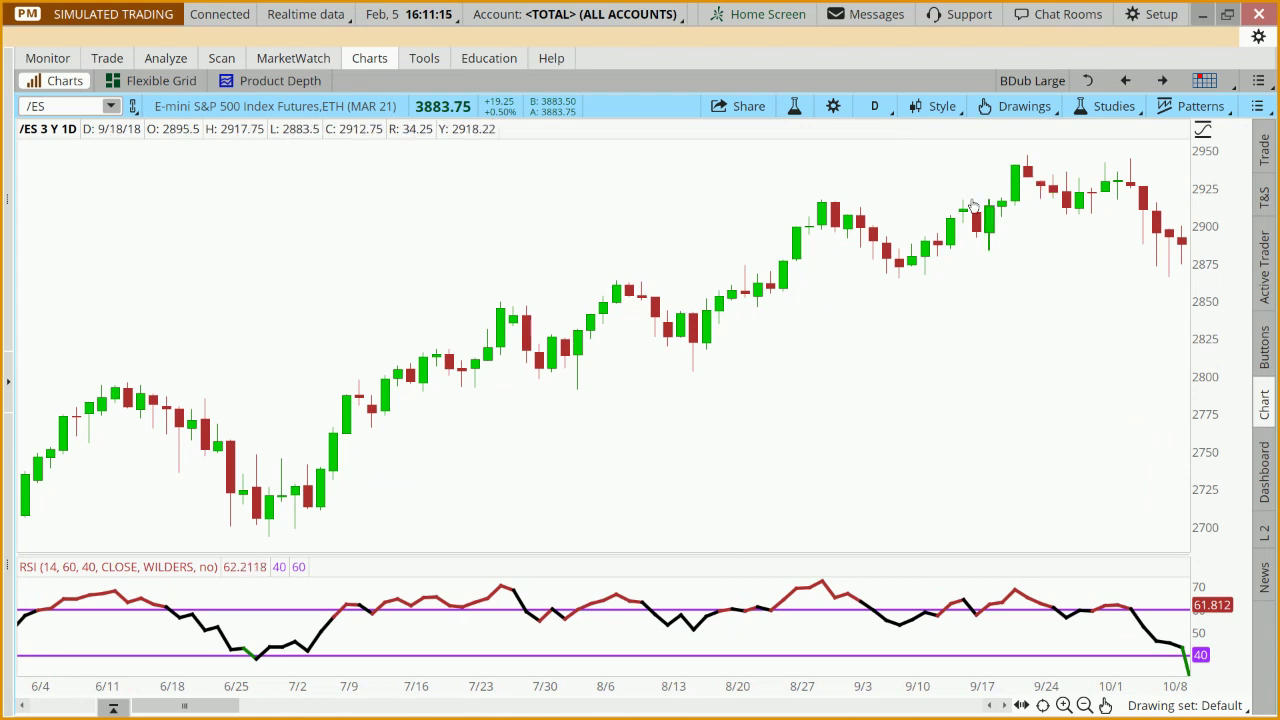
mouse_move(490, 145)
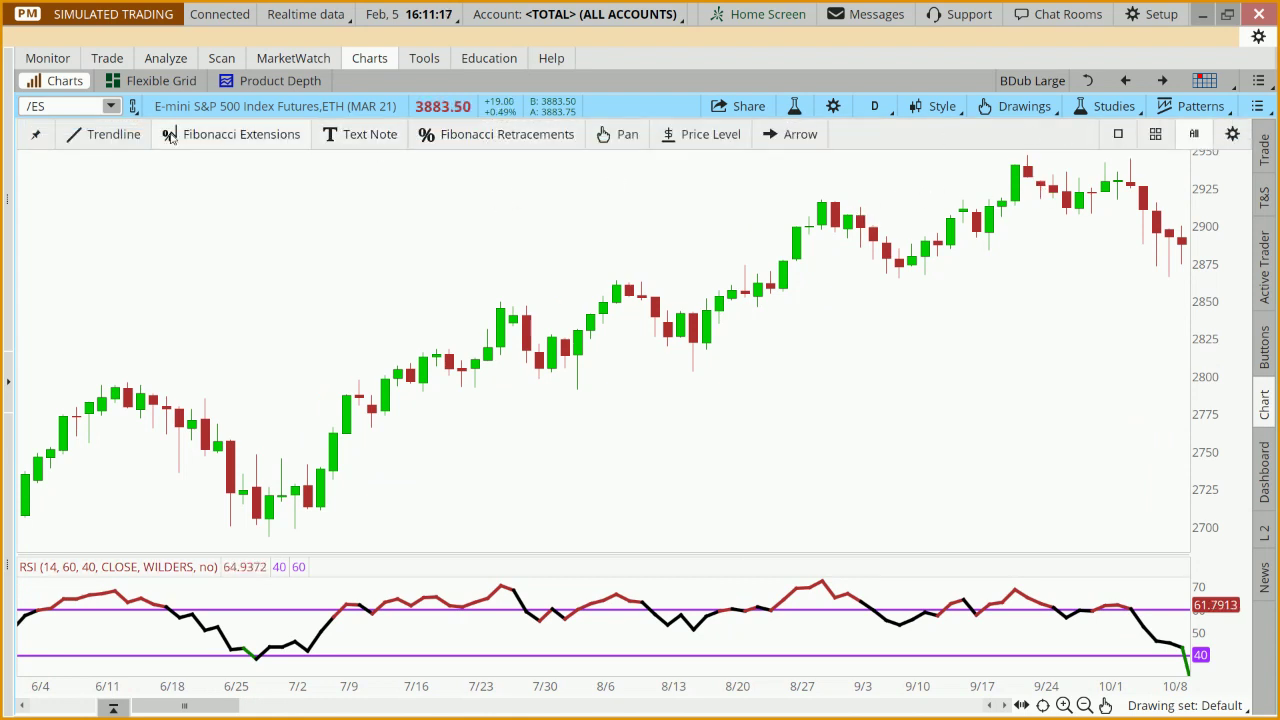
click(105, 143)
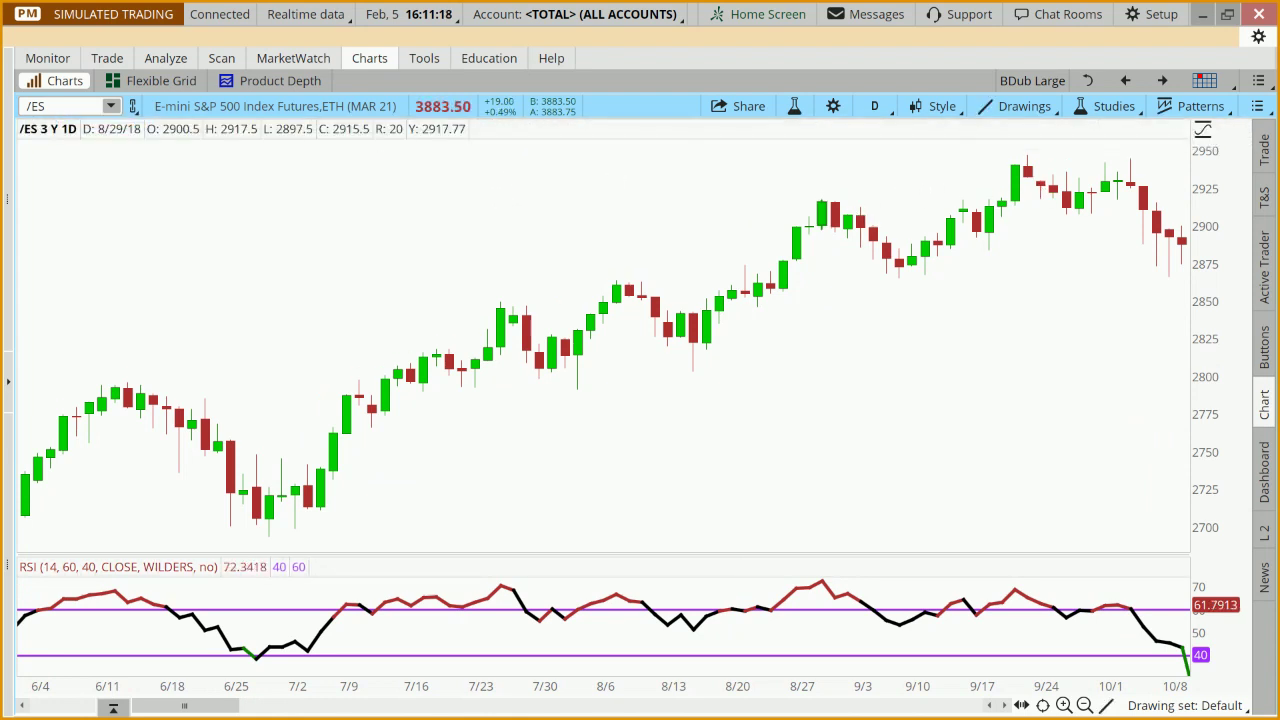
drag(820, 199, 1027, 156)
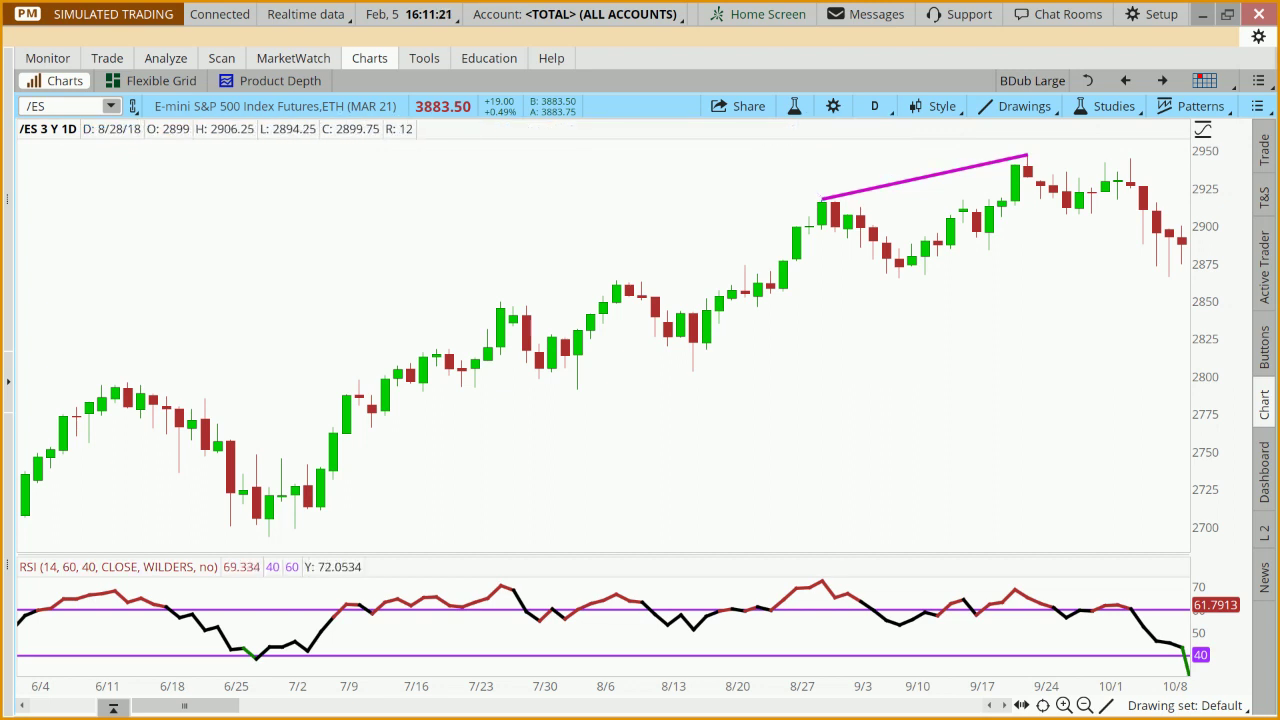
drag(820, 582, 1015, 590)
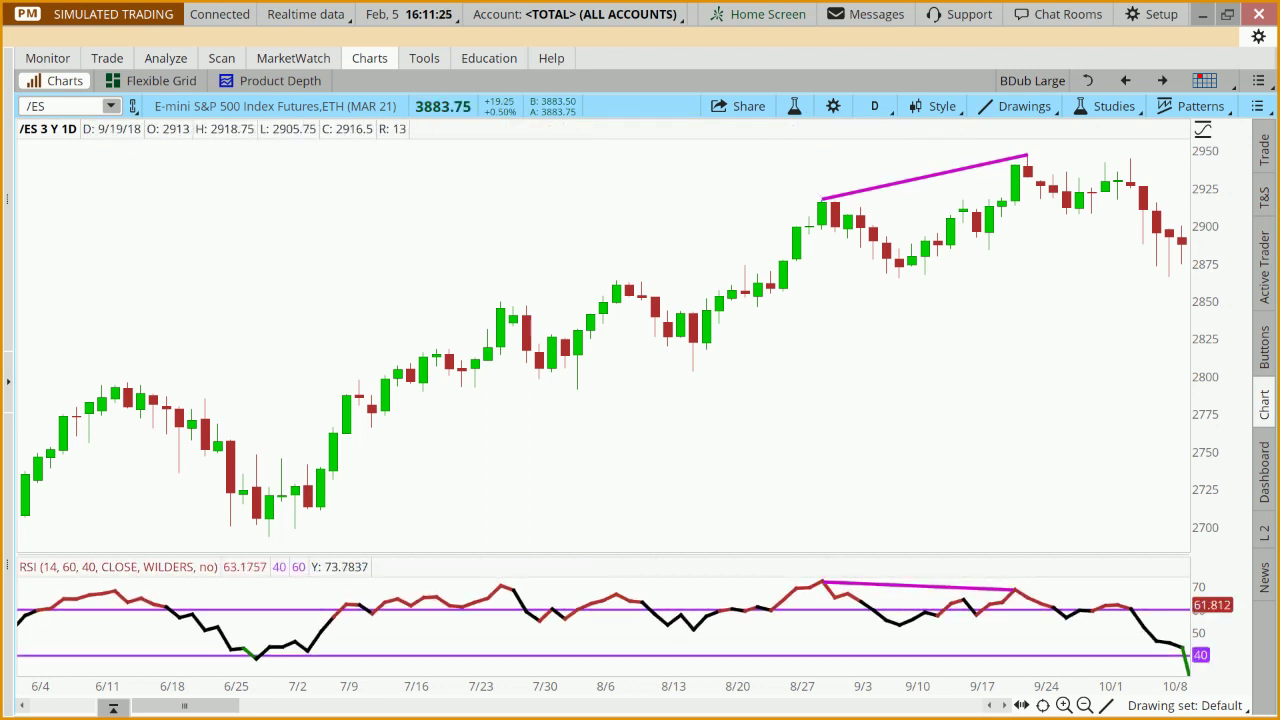
- Mark the 10/3/18 price high and the corresponding RSI peak near 60 with an ellipse each
click(1010, 108)
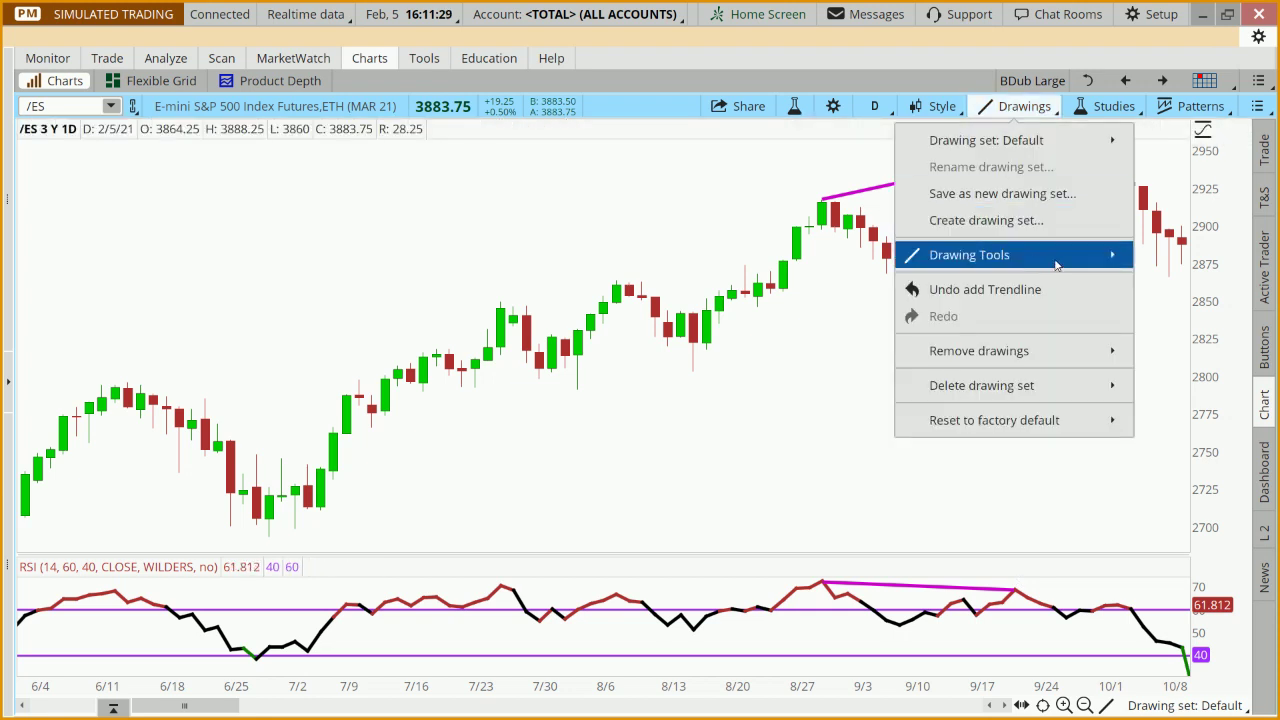
mouse_move(1058, 262)
click(1187, 366)
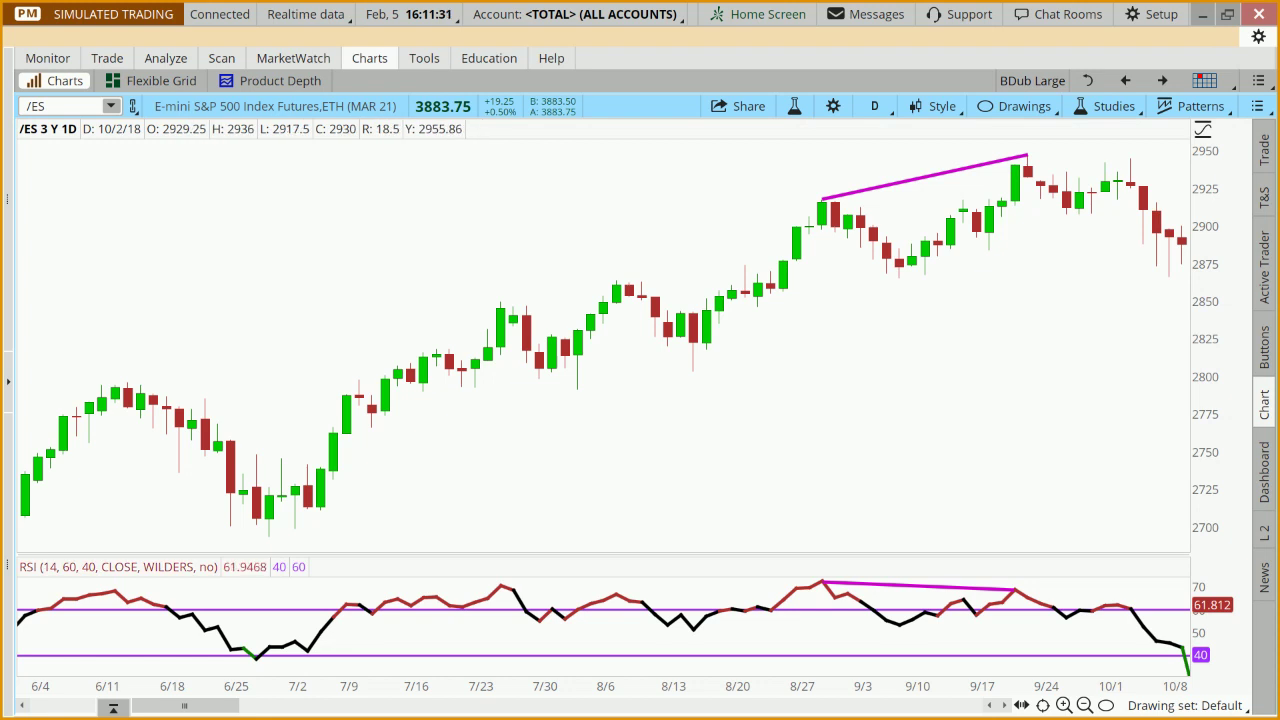
drag(1112, 143, 1144, 170)
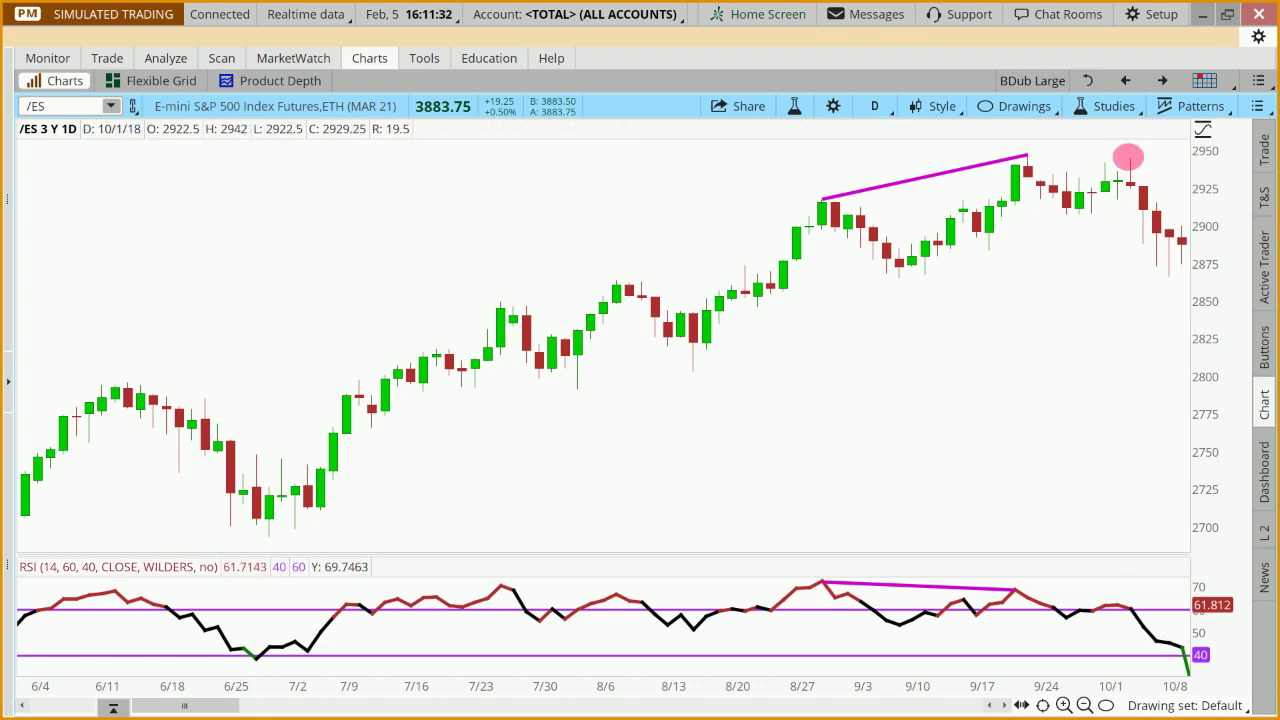
click(1103, 592)
click(1137, 613)
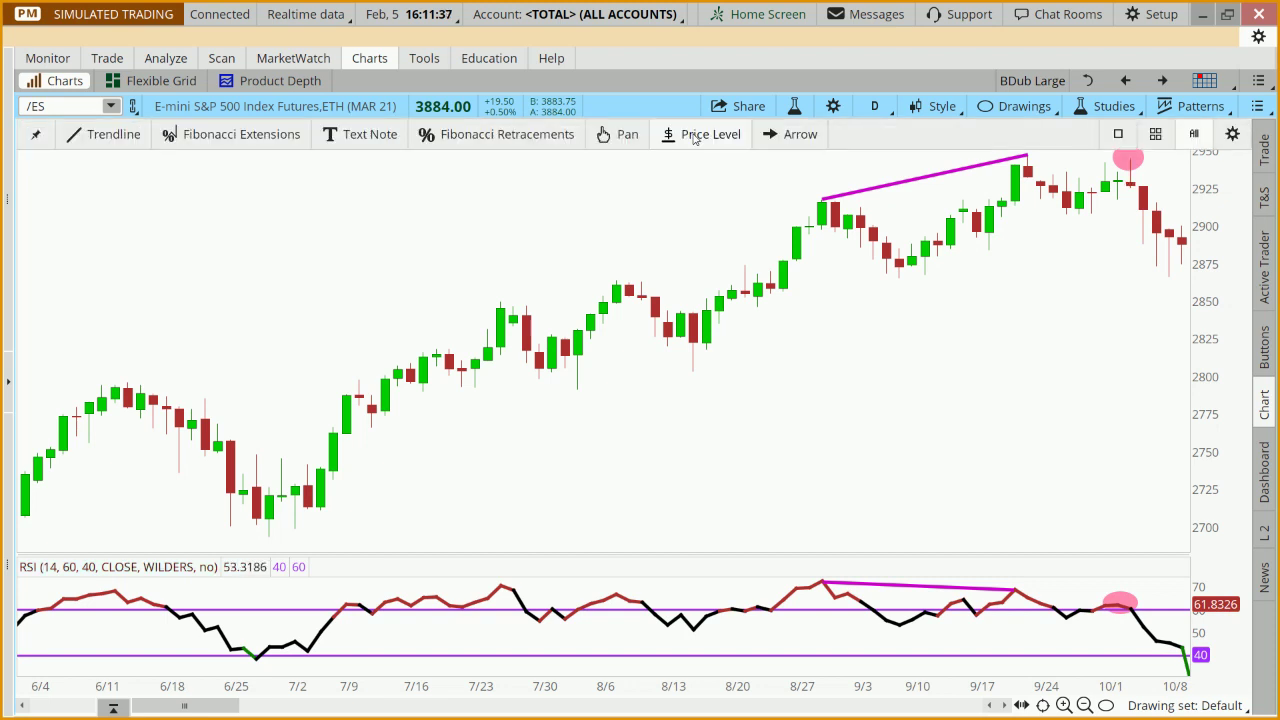
- Duplicate the price trendline and place the copy from the 10/11/18 low to the 10/29/18 low
click(620, 136)
drag(655, 225, 642, 225)
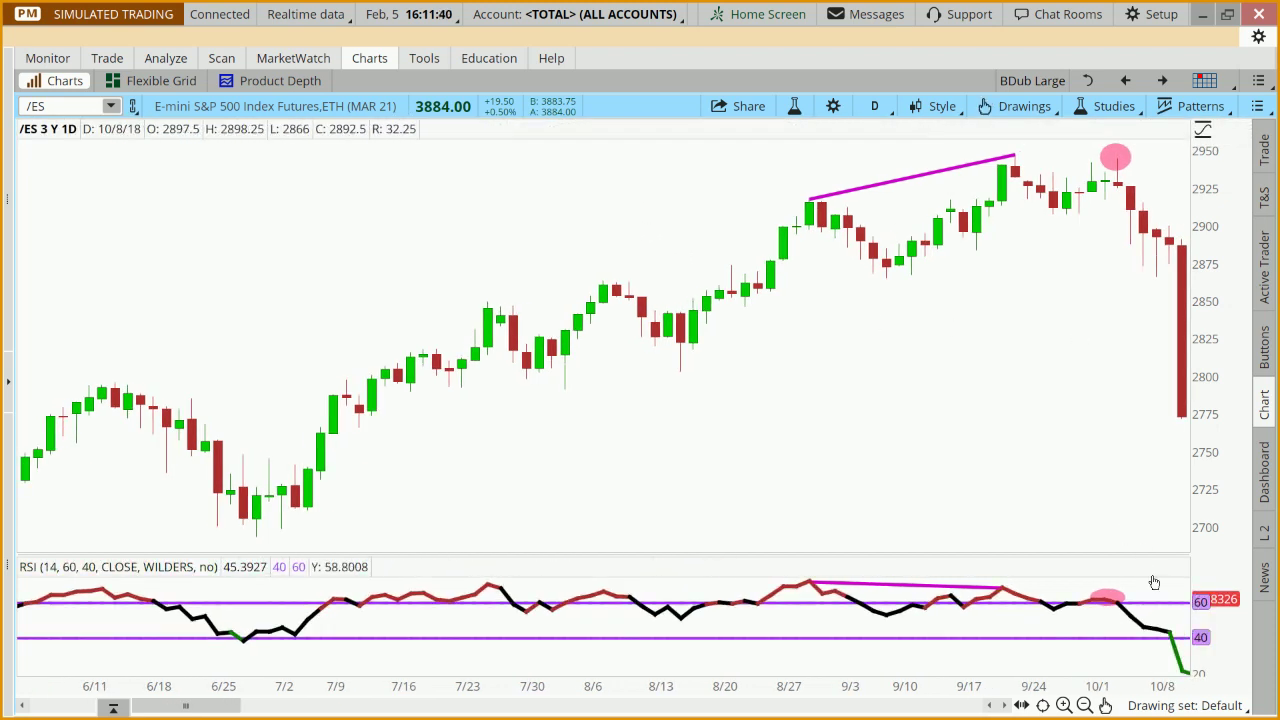
drag(1136, 461, 956, 461)
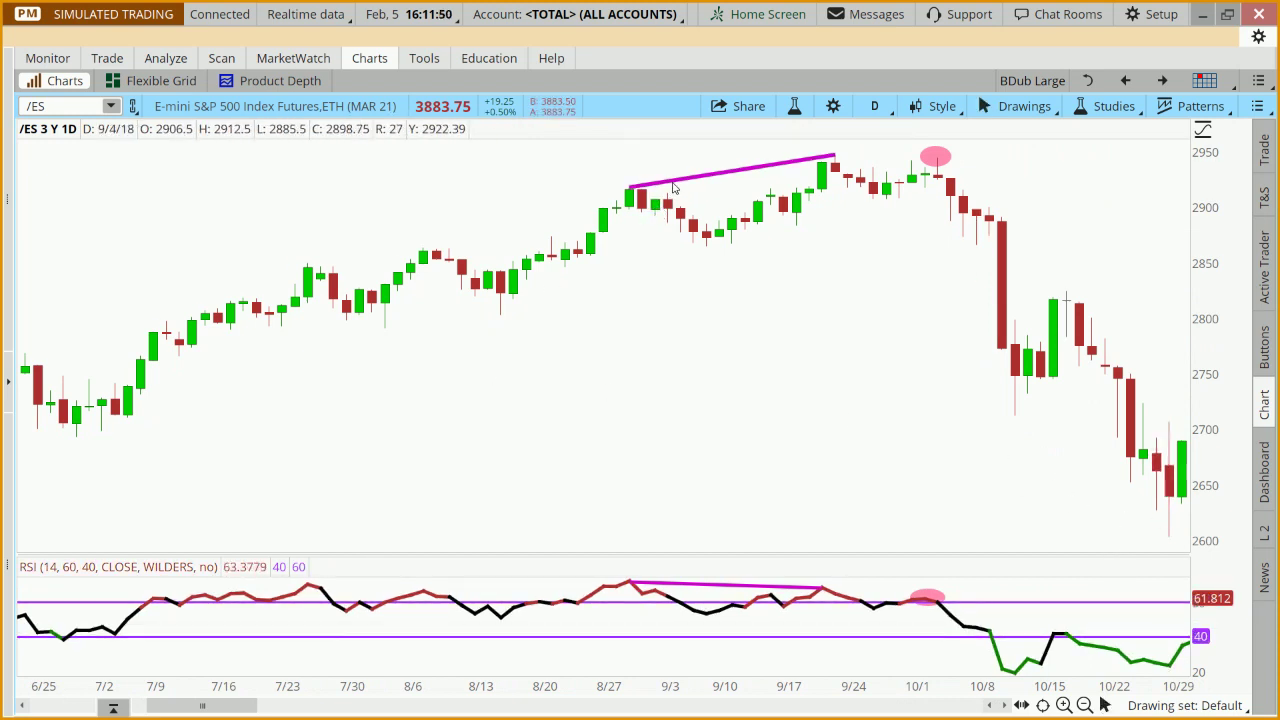
right_click(673, 188)
click(750, 256)
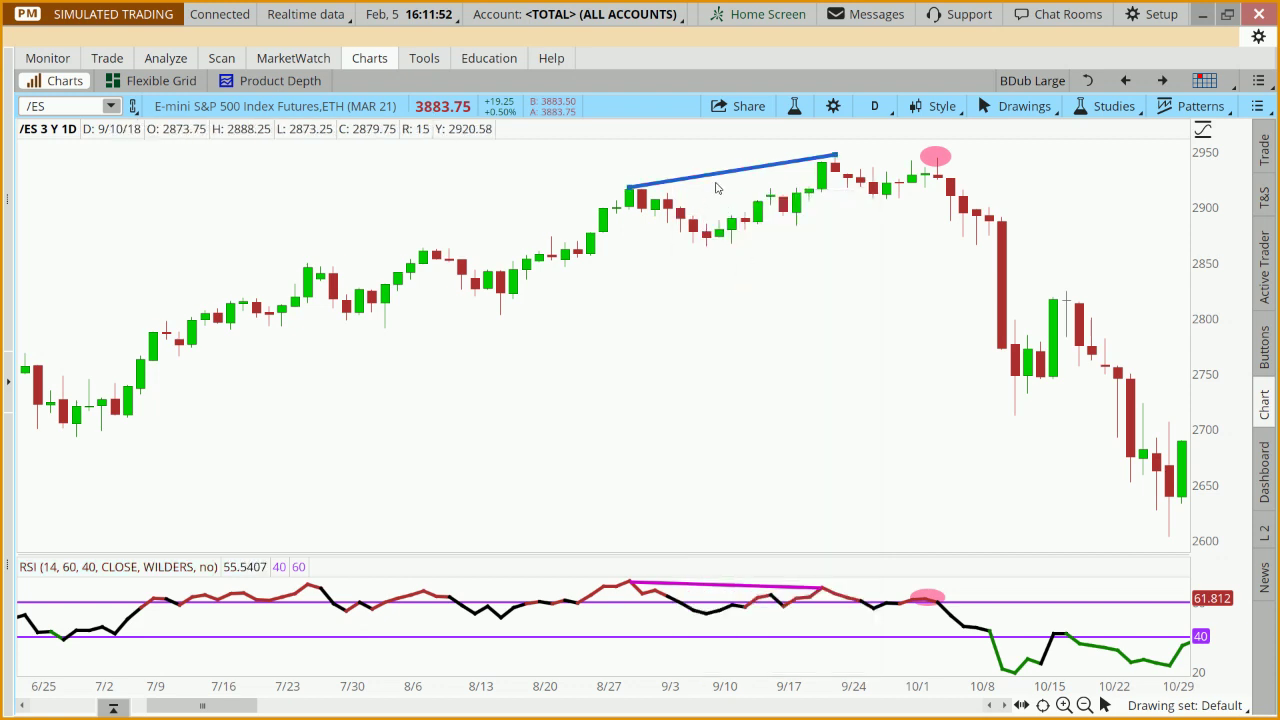
mouse_move(716, 188)
mouse_down()
mouse_move(740, 200)
mouse_move(932, 523)
mouse_move(996, 572)
mouse_move(1066, 388)
mouse_move(1053, 395)
mouse_up()
drag(1180, 375, 1170, 537)
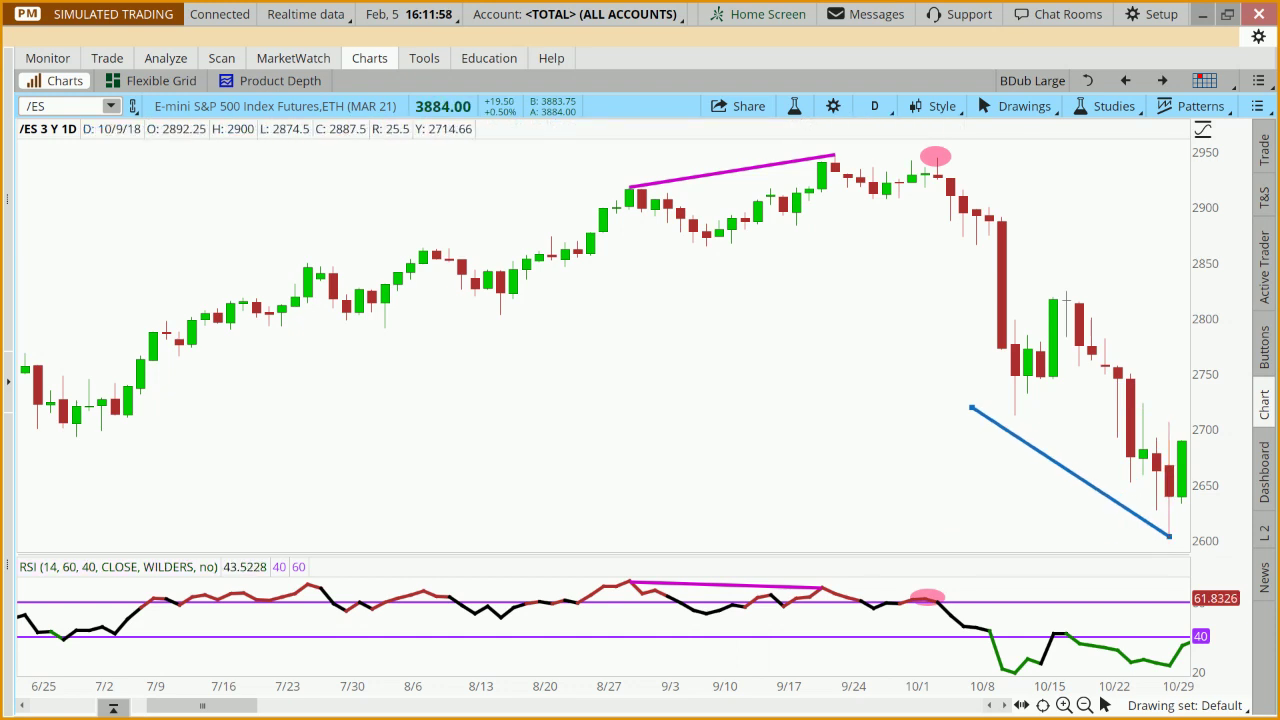
drag(971, 407, 1015, 415)
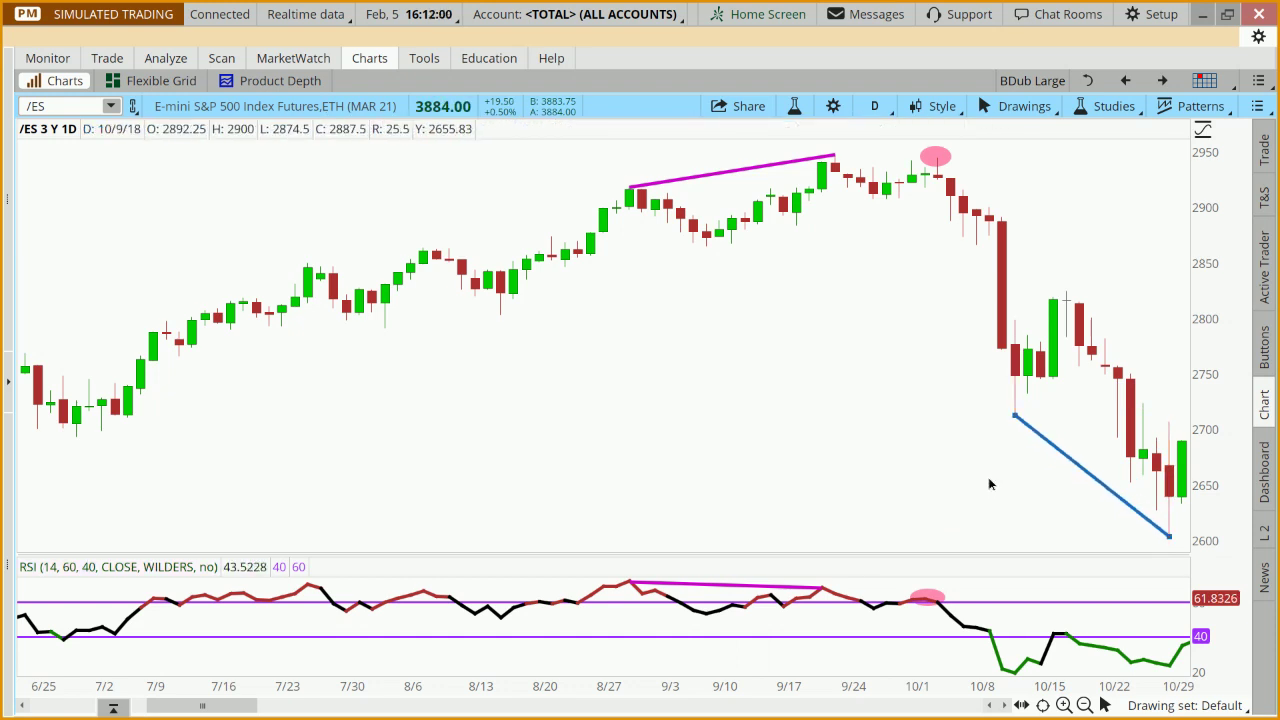
- Duplicate the RSI trendline and place the copy from the 10/11/18 RSI low to the 10/29/18 RSI low
click(988, 484)
right_click(766, 592)
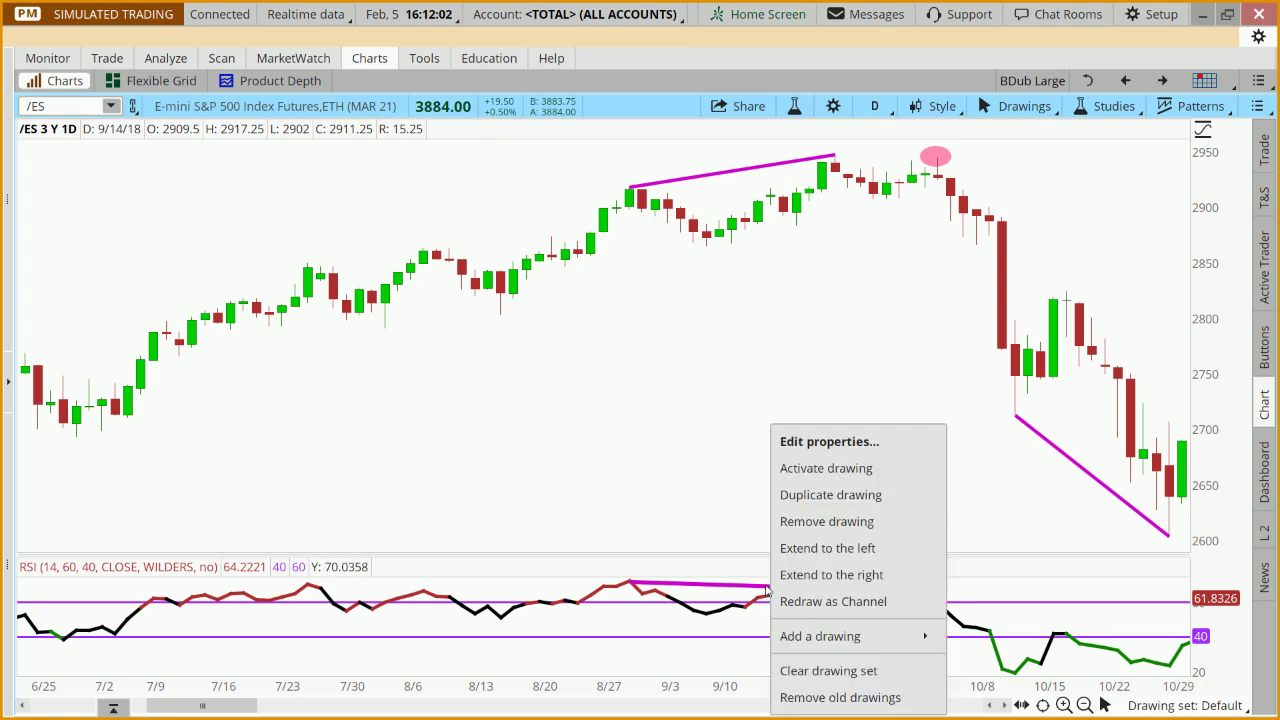
click(826, 493)
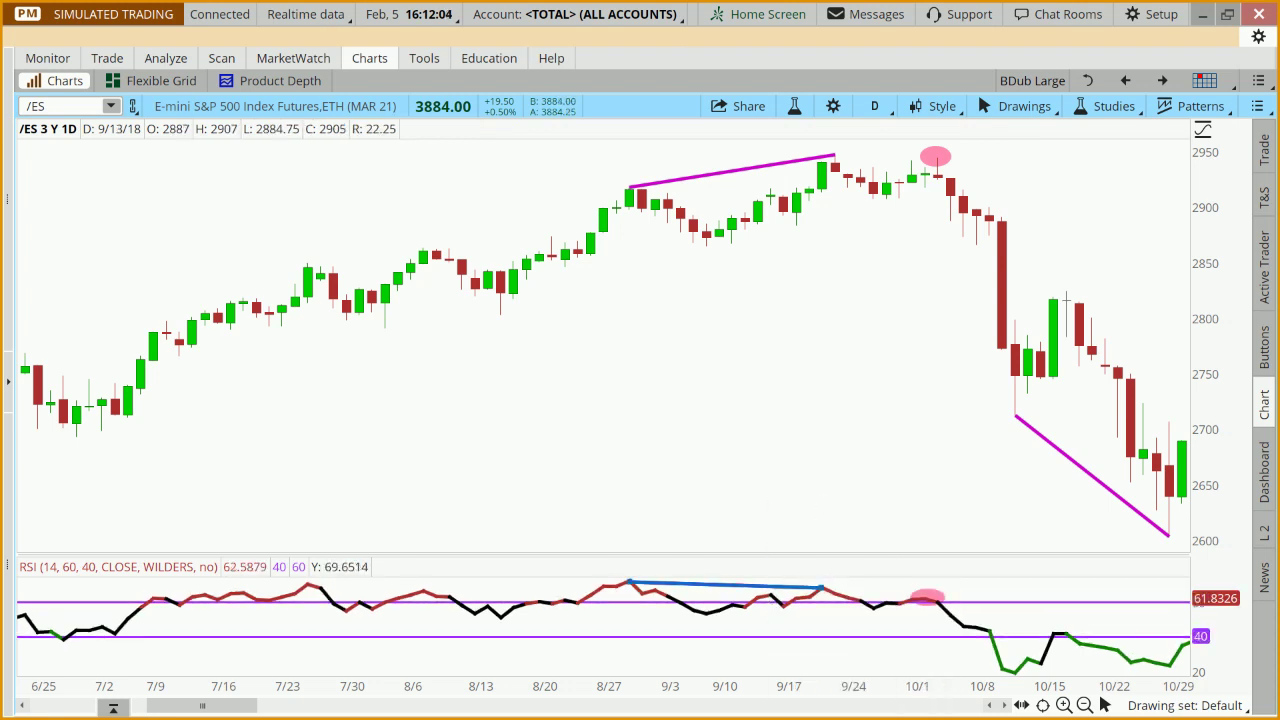
drag(762, 585, 1117, 664)
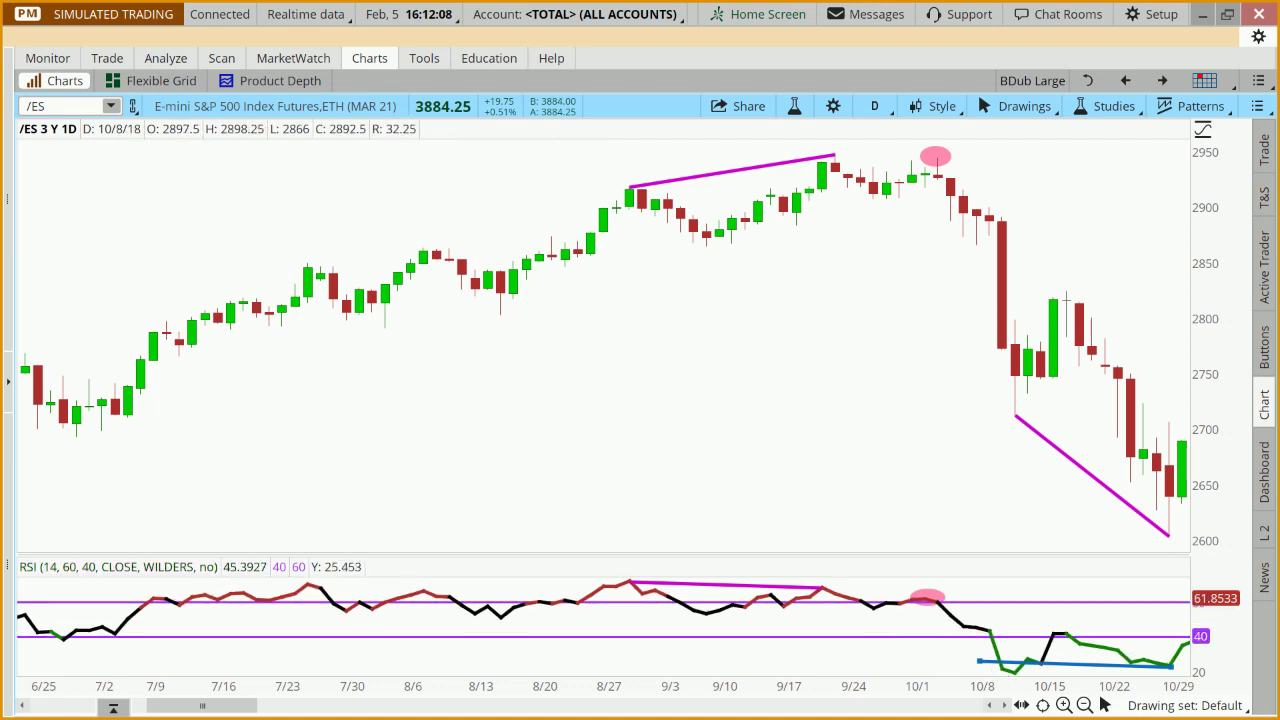
drag(979, 661, 1013, 674)
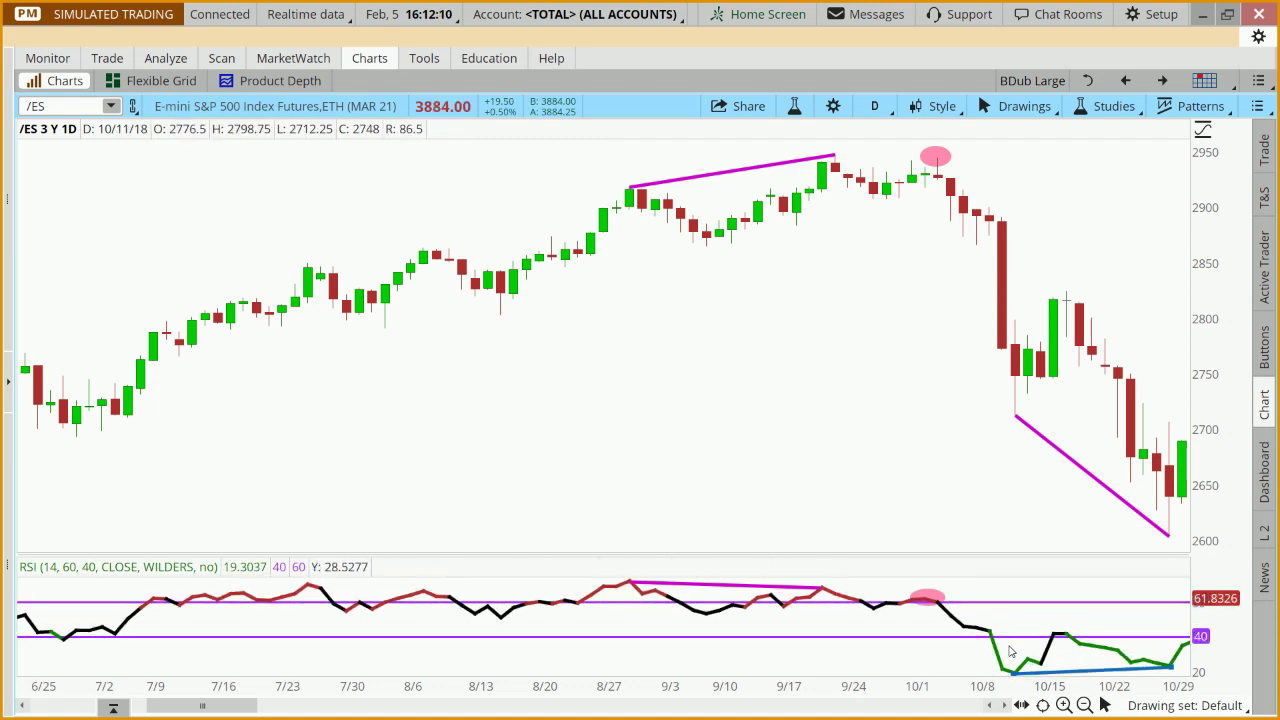
click(1008, 520)
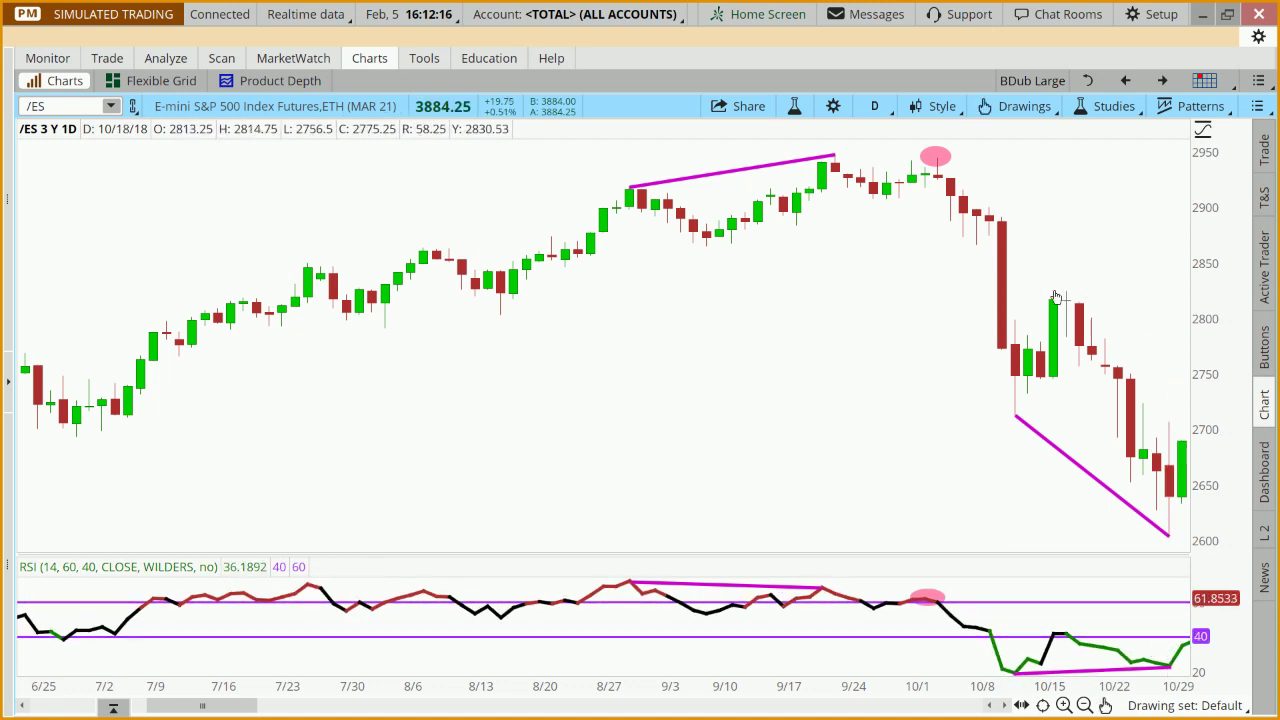
- Add a price level at the mid-October 2018 swing high, at $2824.25, and return to the Pan tool
drag(988, 491, 910, 495)
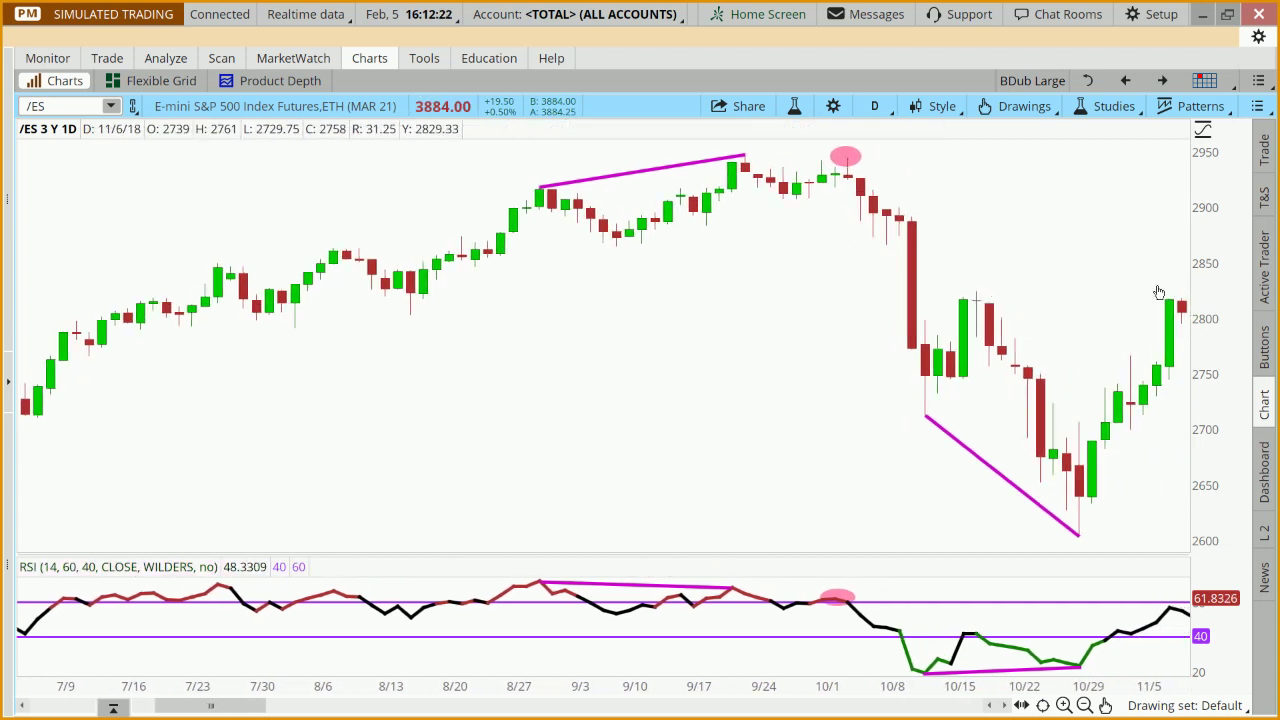
drag(1148, 293, 1075, 297)
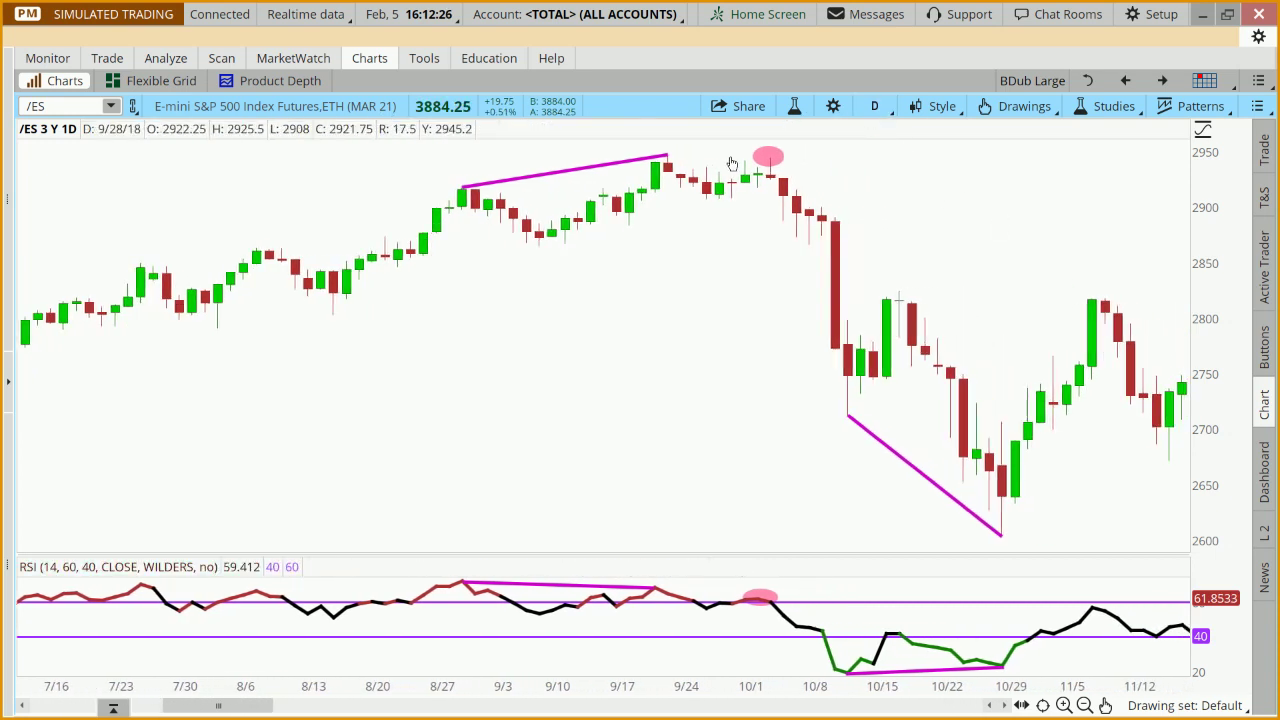
mouse_move(788, 120)
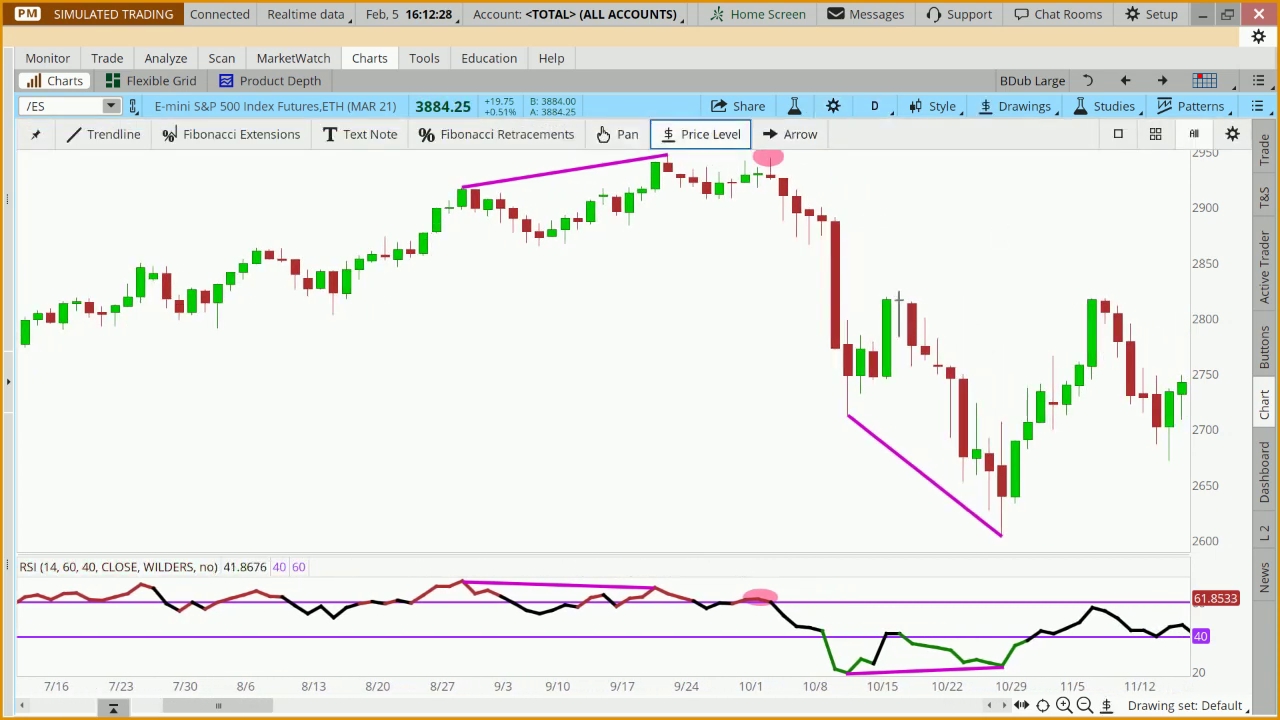
click(898, 291)
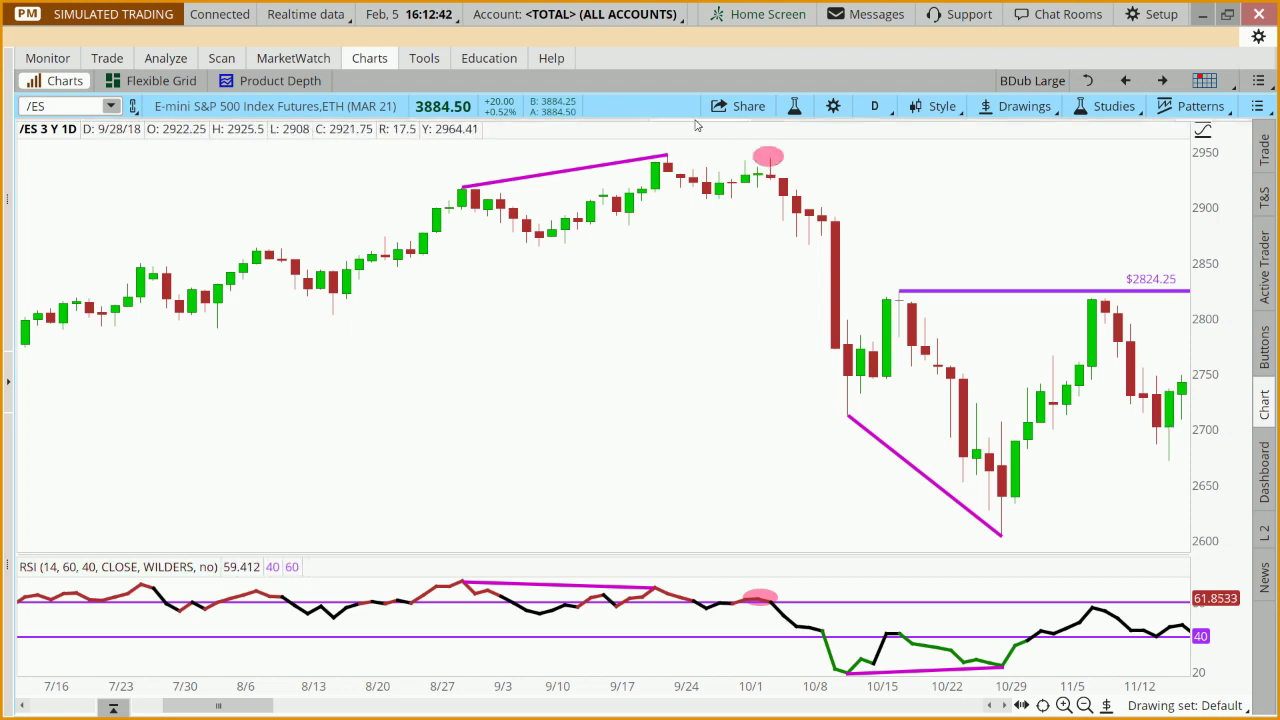
click(625, 136)
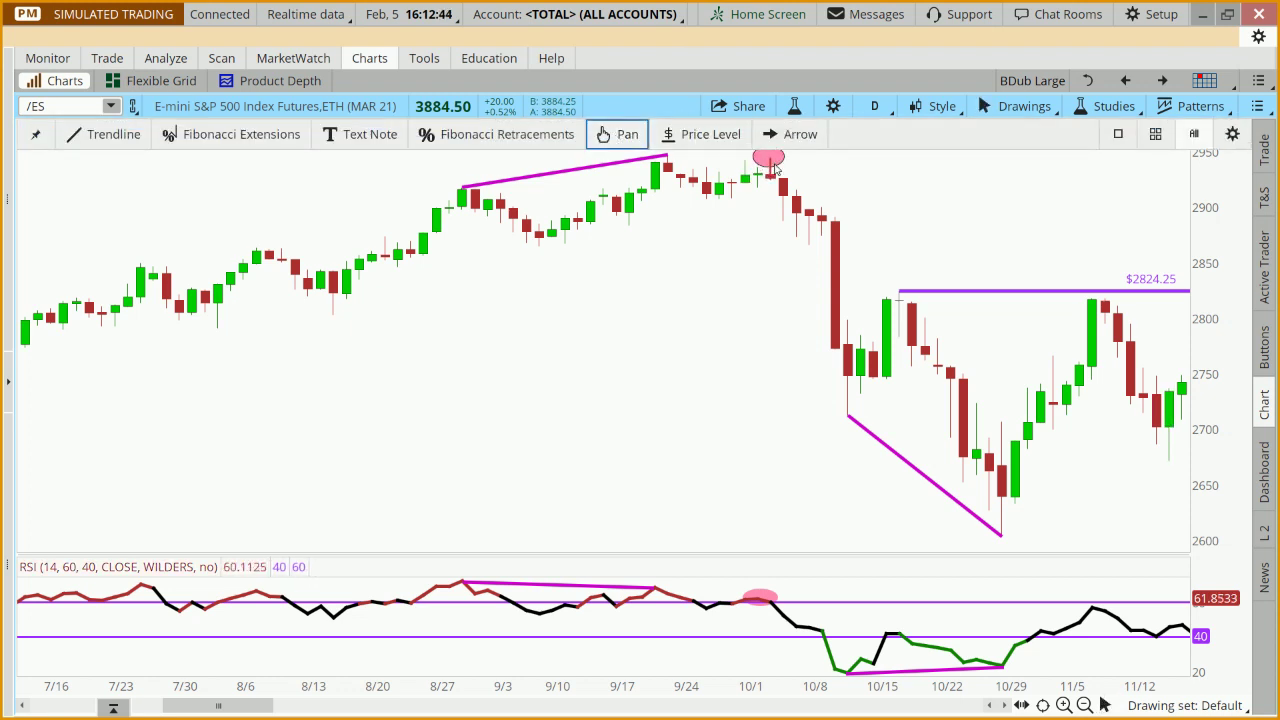
- Duplicate both ellipses, placing one copy on the 11/15/18 price low and the other on the matching RSI dip near 40
right_click(773, 168)
click(800, 240)
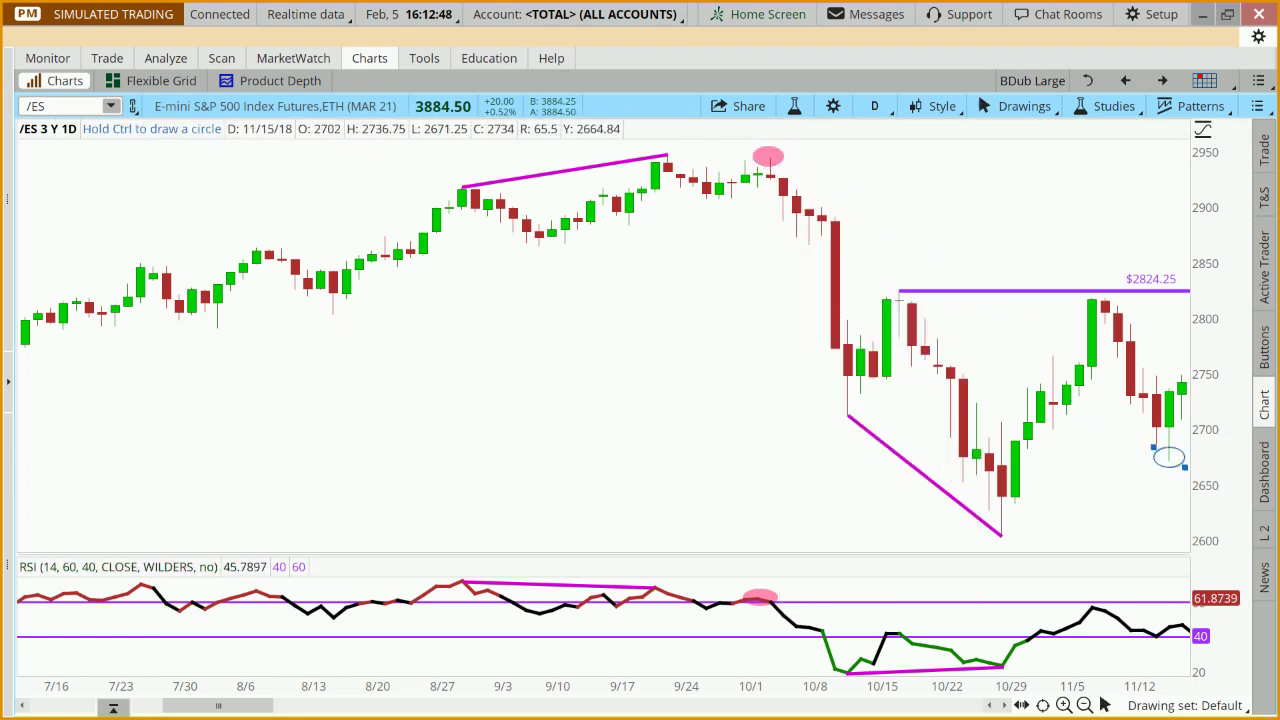
click(1153, 493)
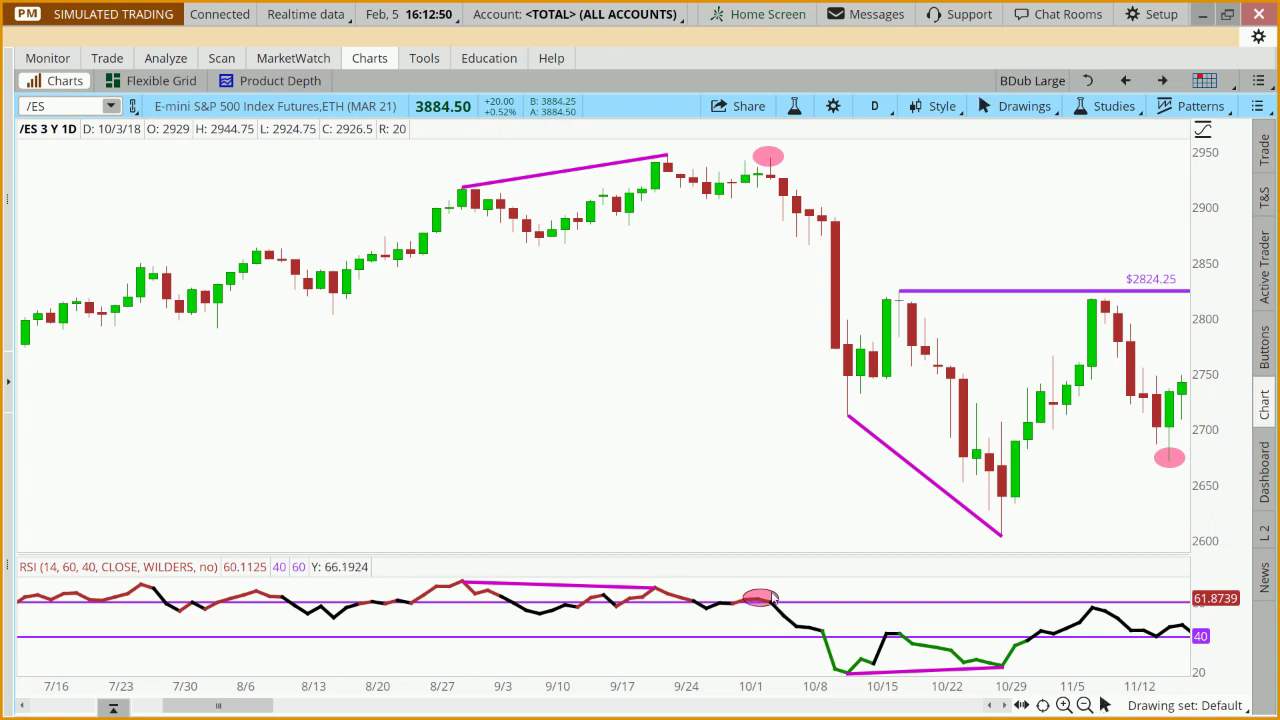
right_click(773, 598)
click(830, 572)
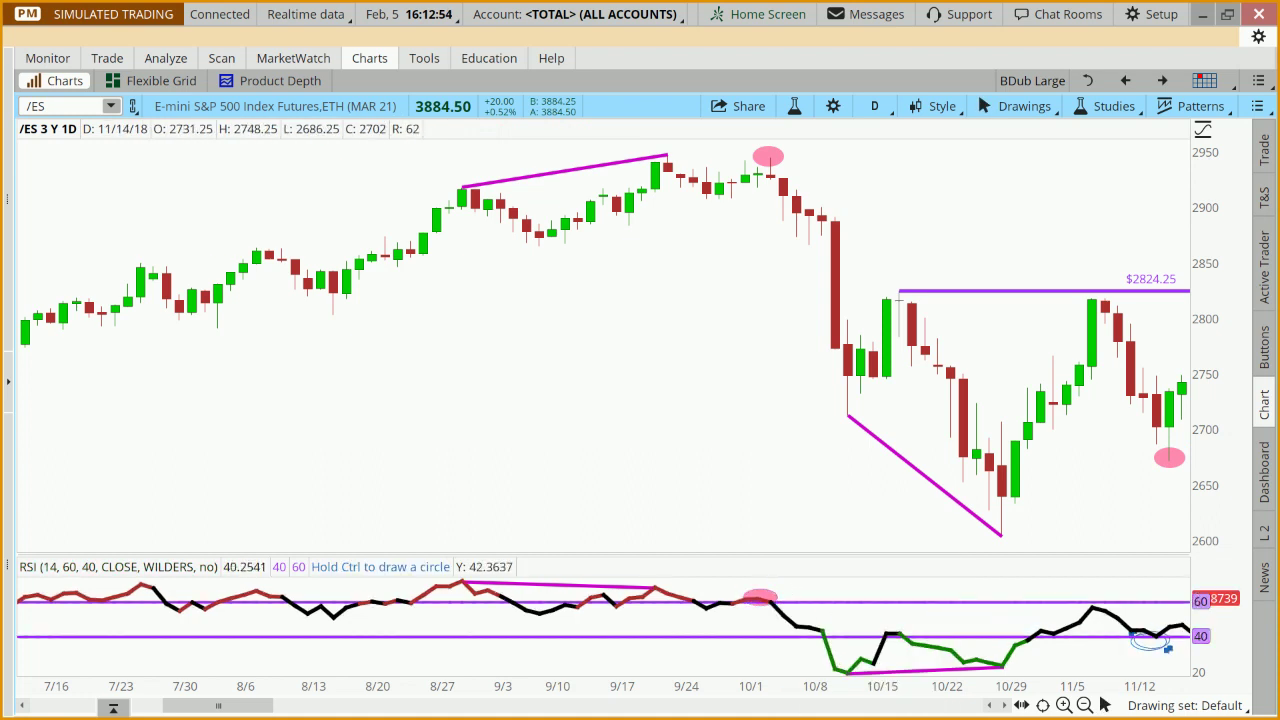
click(1166, 648)
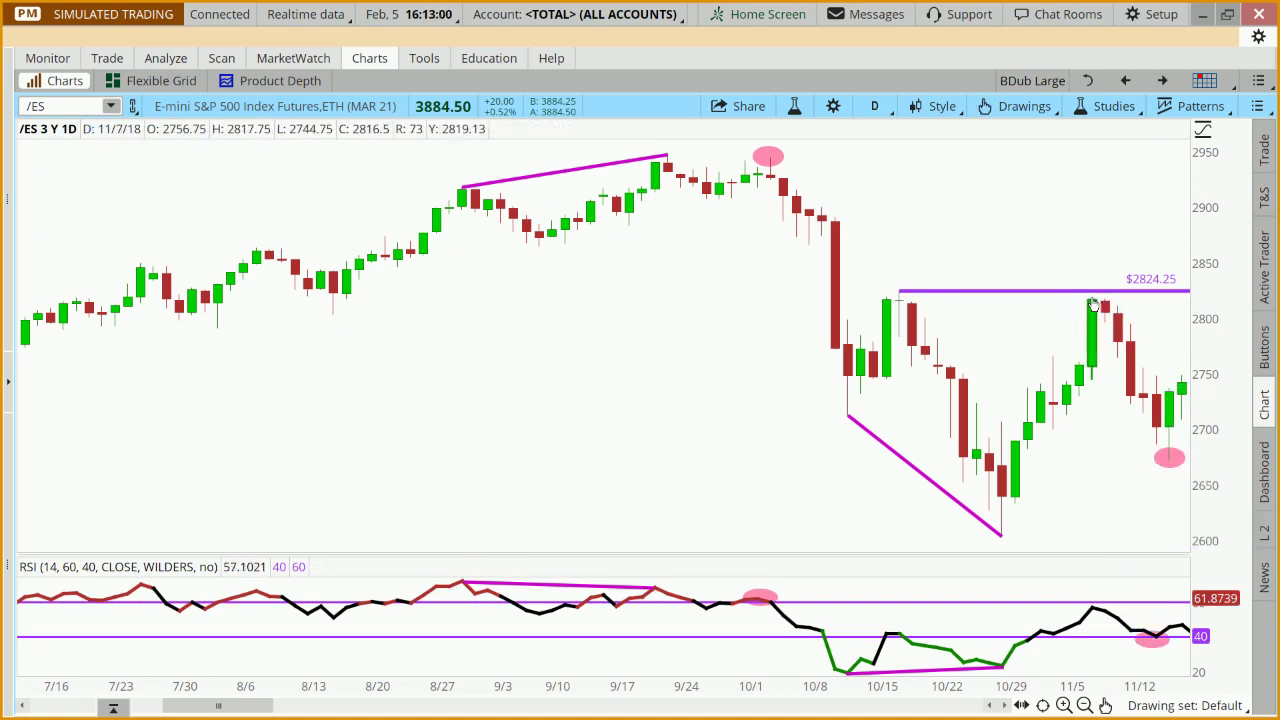
- Move the price level to the 11/7/18 swing high, at $2817.65
click(946, 292)
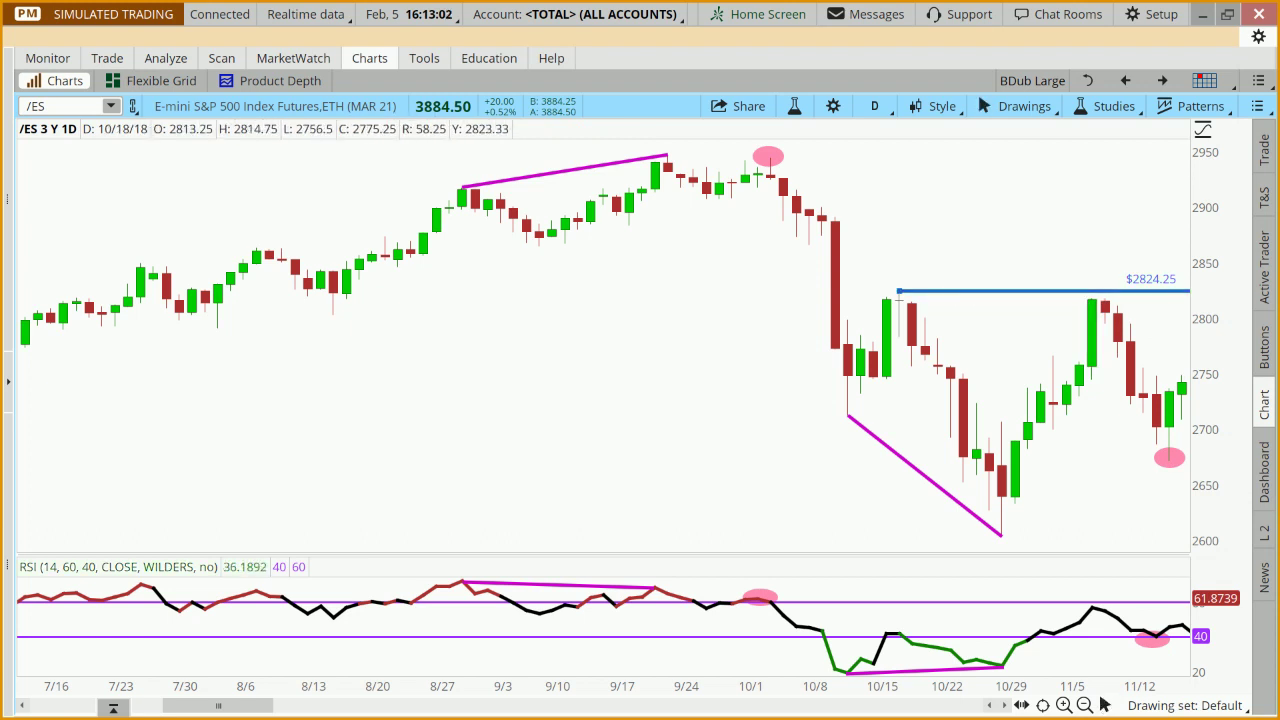
drag(923, 297, 1100, 298)
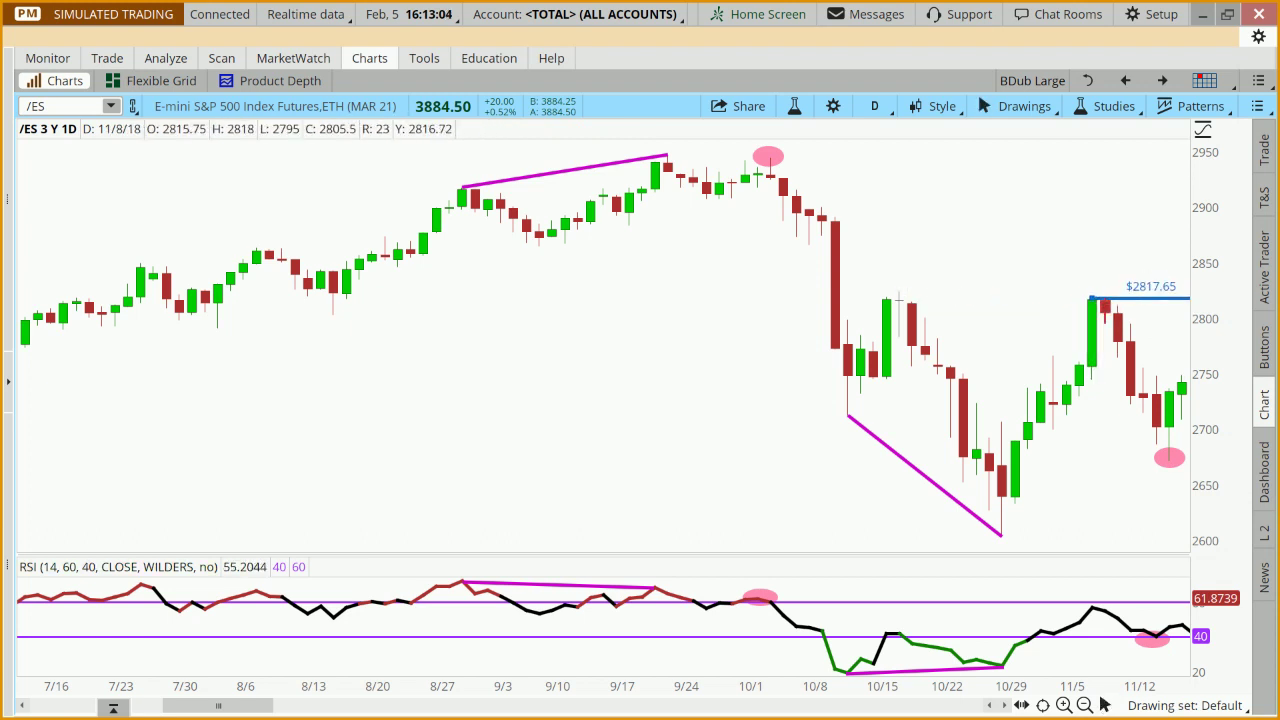
click(1085, 470)
- Move the mid-November ellipses to the 11/23/18 price low and the matching RSI low below 40
drag(1101, 491, 1024, 494)
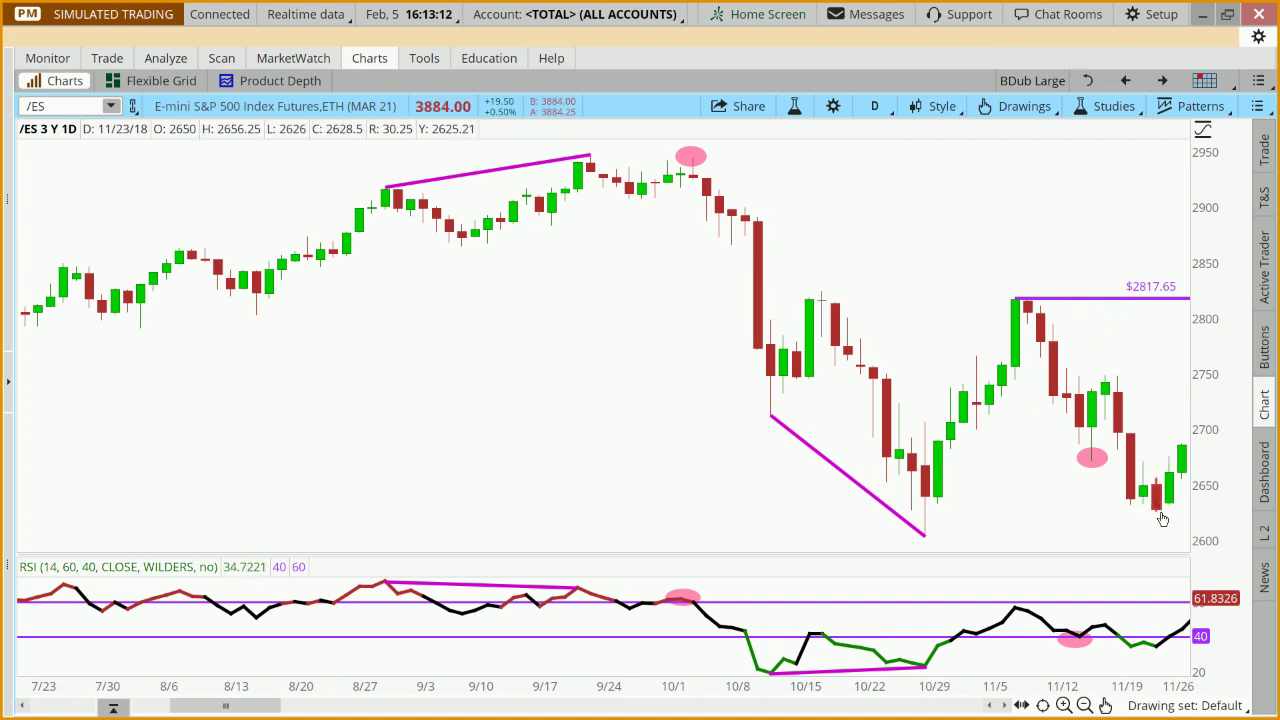
drag(1092, 458, 1158, 512)
click(1097, 536)
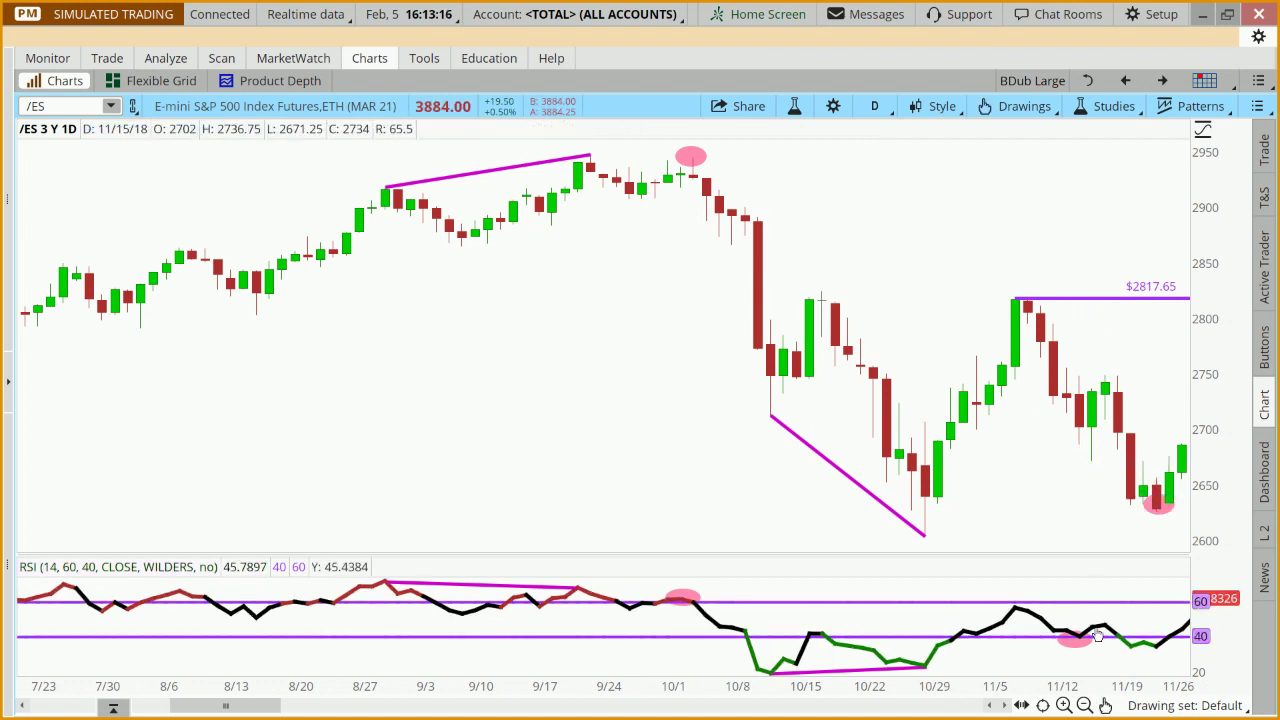
click(1084, 648)
drag(1122, 649, 1170, 652)
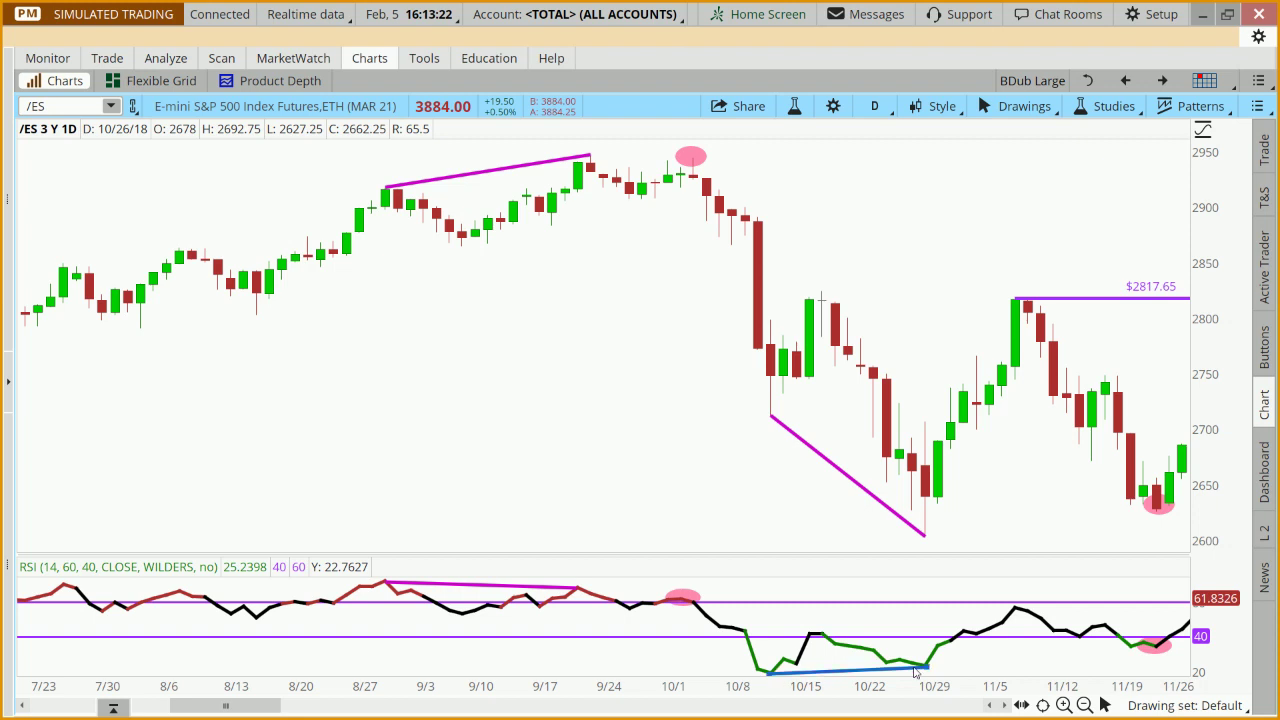
- Duplicate the October RSI trendline and shorten the copy to join the two RSI lows just before and at 11/23/18
right_click(914, 672)
click(955, 494)
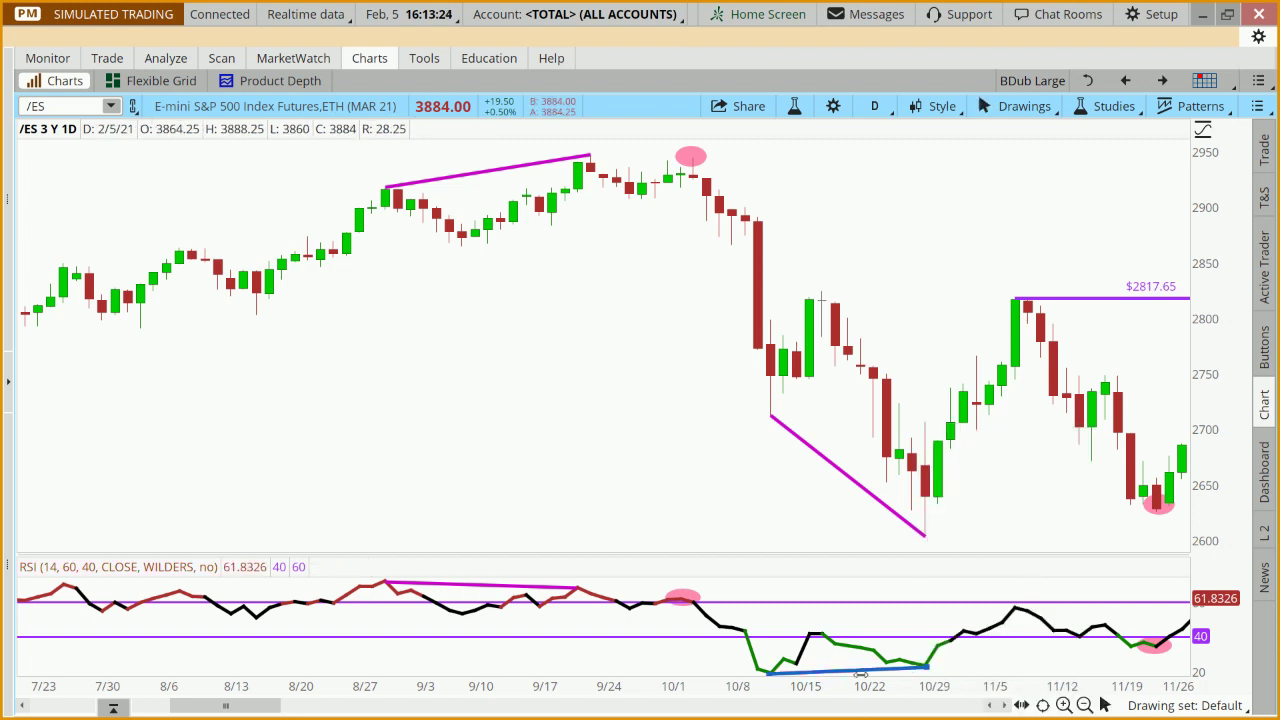
drag(867, 669, 1092, 650)
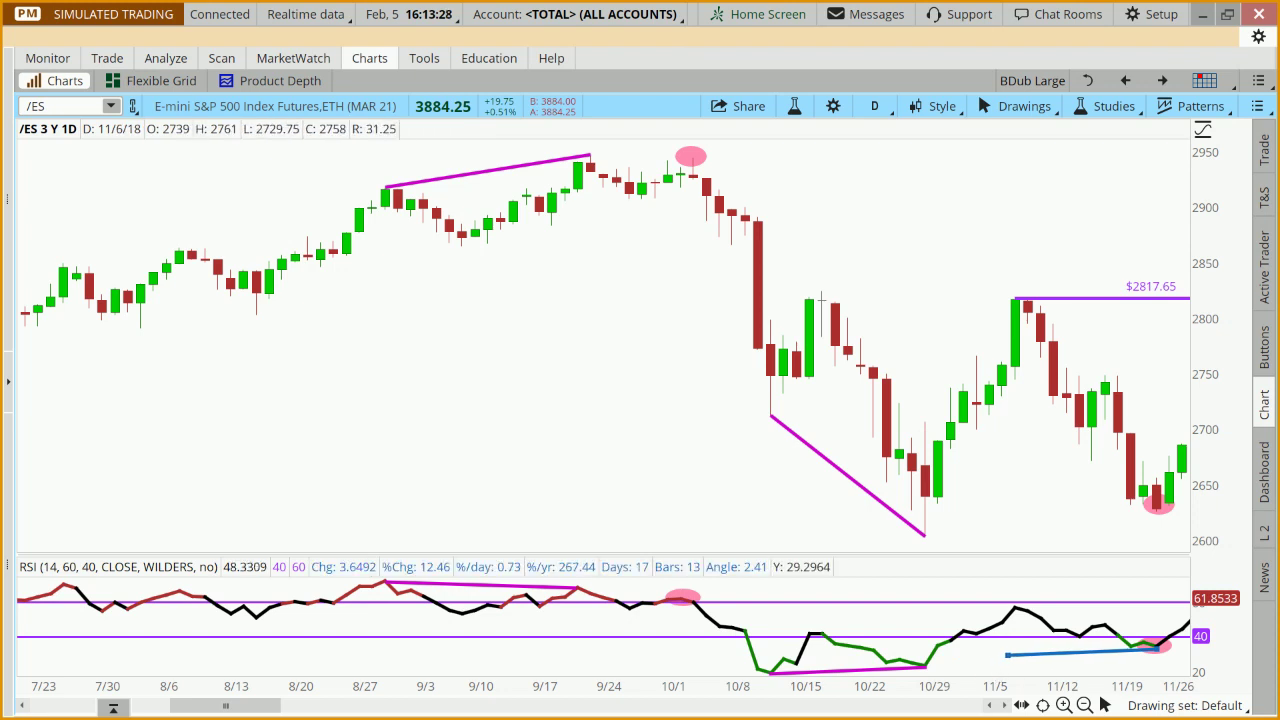
drag(1008, 655, 1133, 650)
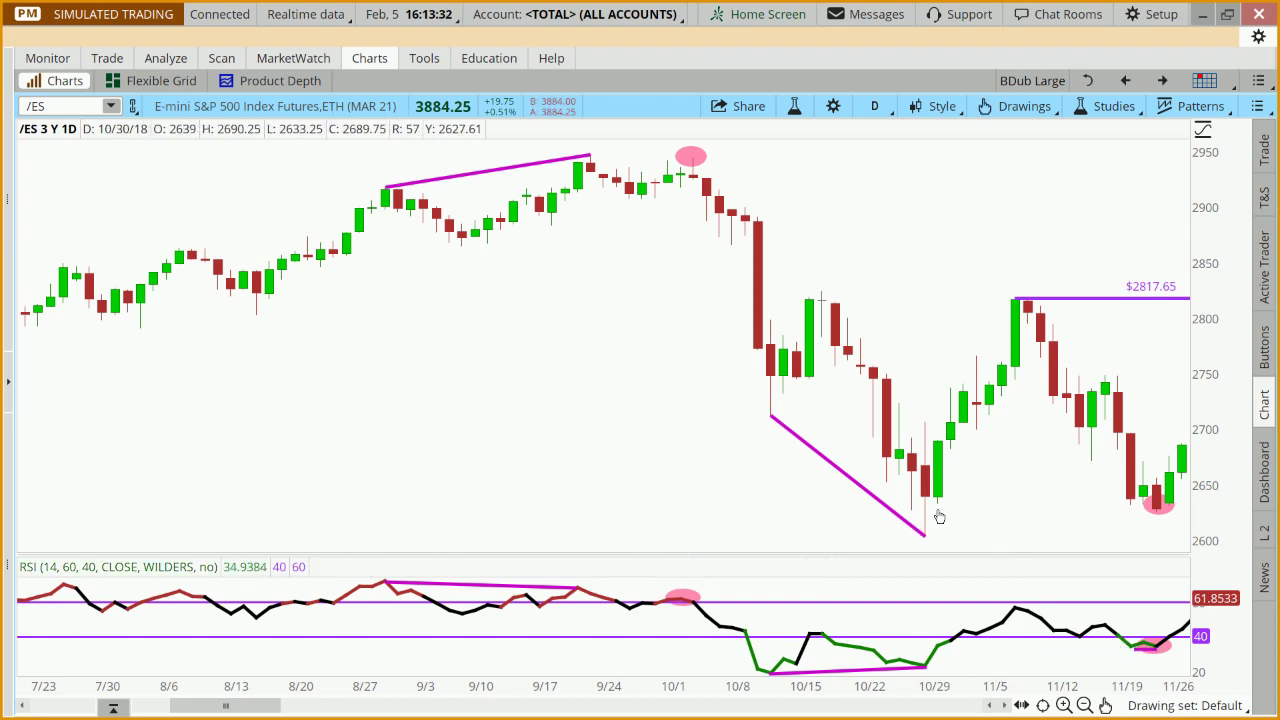
- Duplicate the October price trendline and shorten the copy to join the two price lows just before and at 11/23/18
right_click(906, 520)
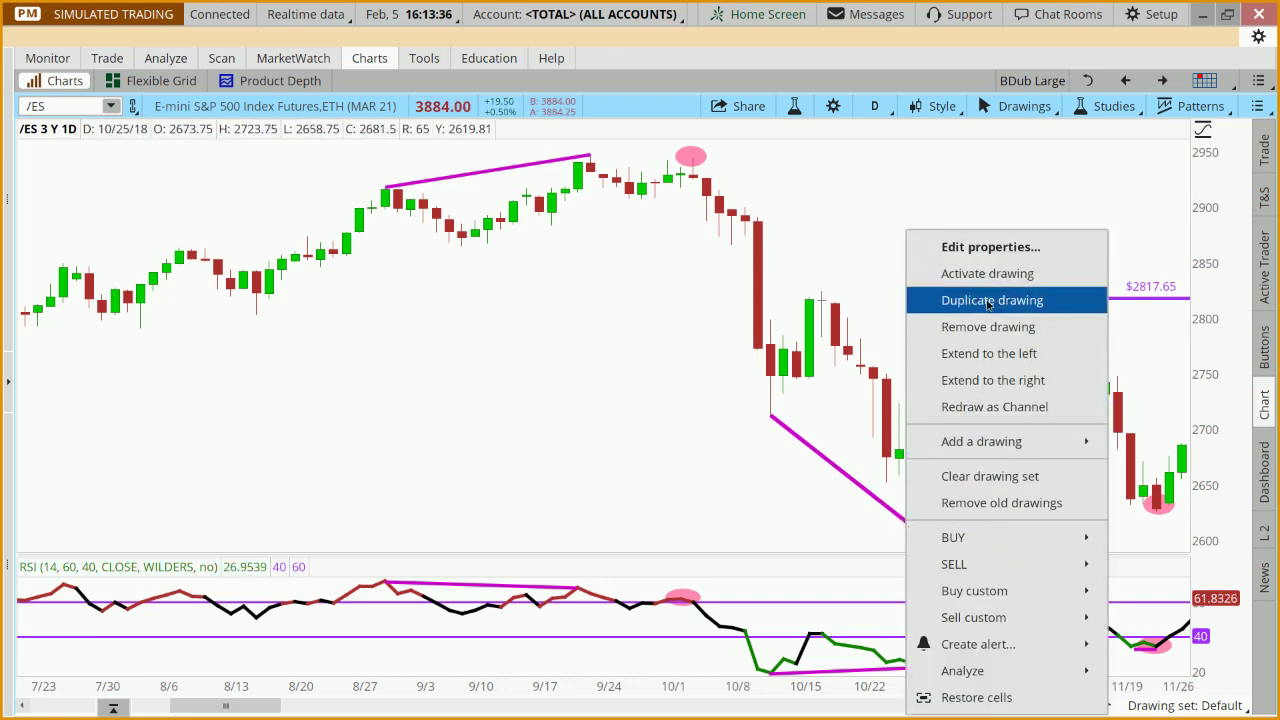
click(988, 300)
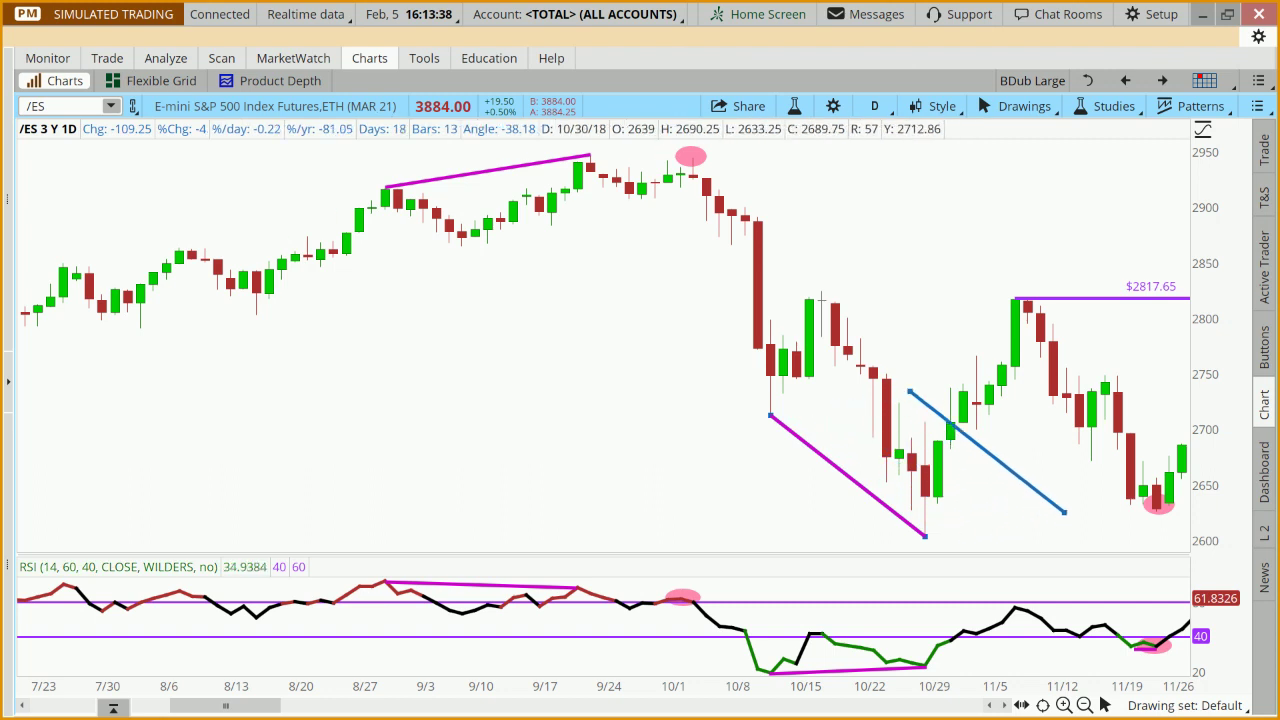
drag(939, 416, 1038, 519)
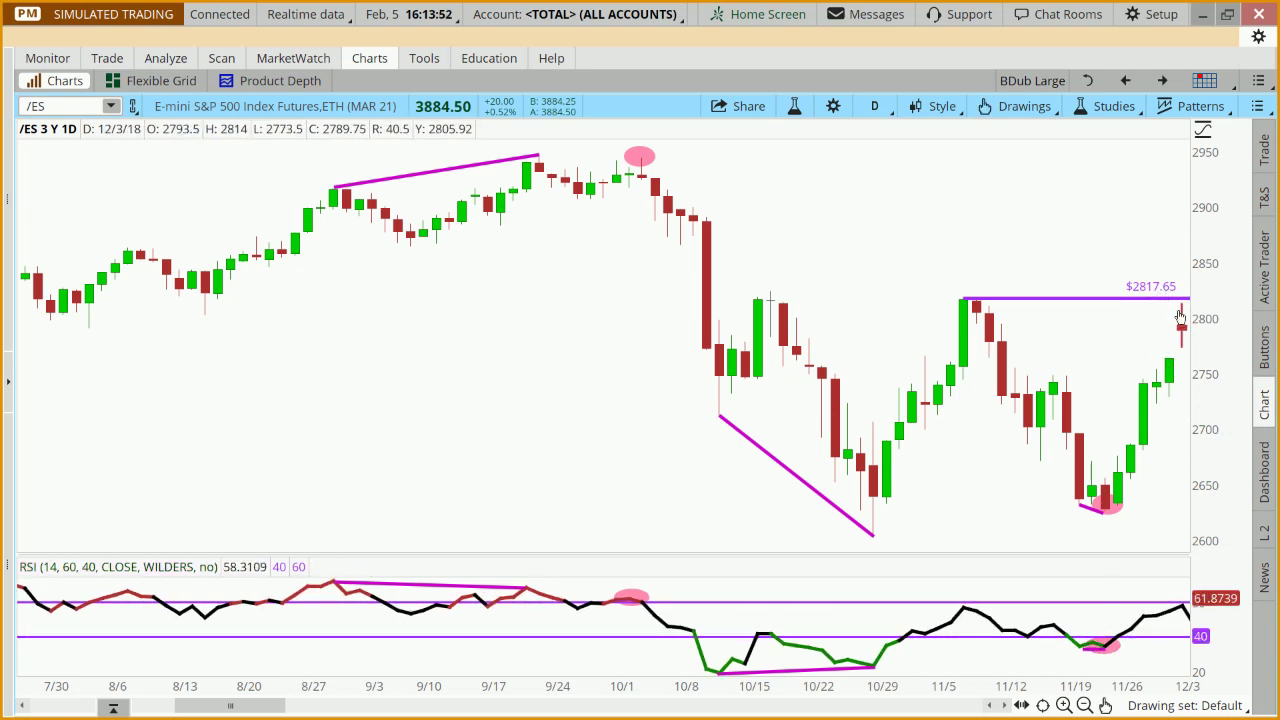
- Move the price level from the November high to the mid-December 2018 swing high, at $2686.76
drag(1053, 251, 954, 259)
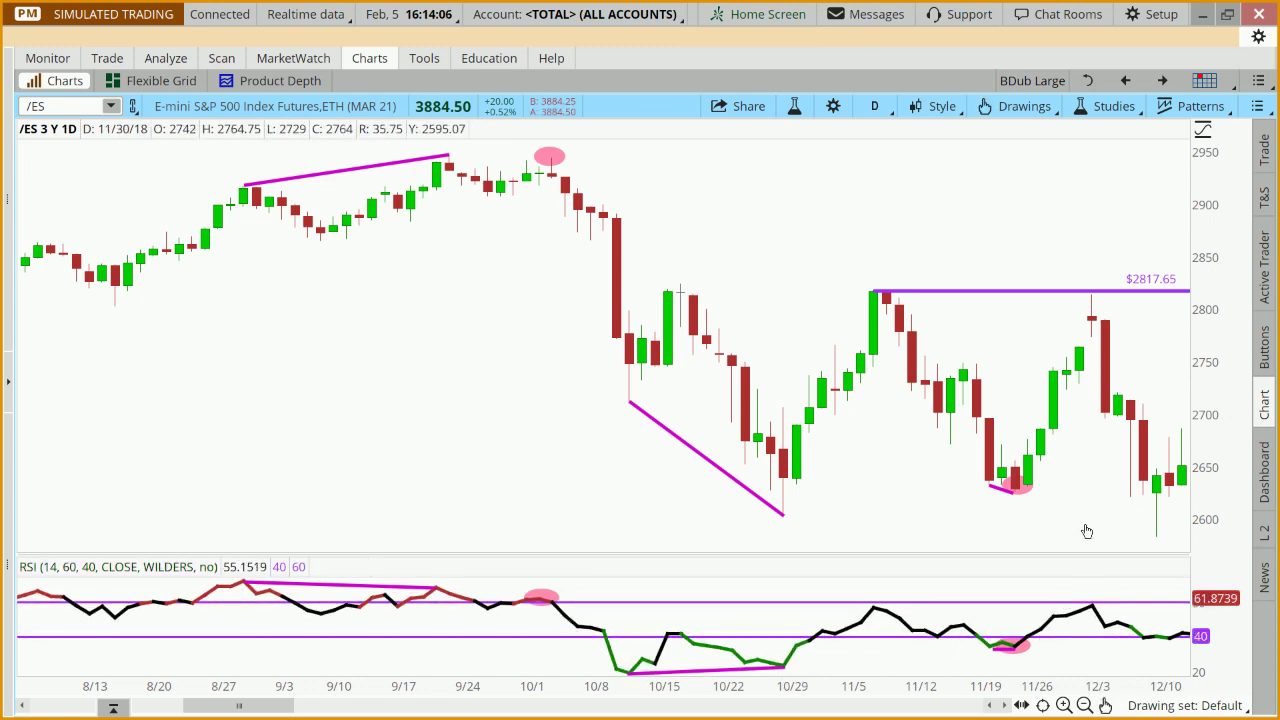
drag(1093, 527, 859, 520)
drag(976, 519, 971, 519)
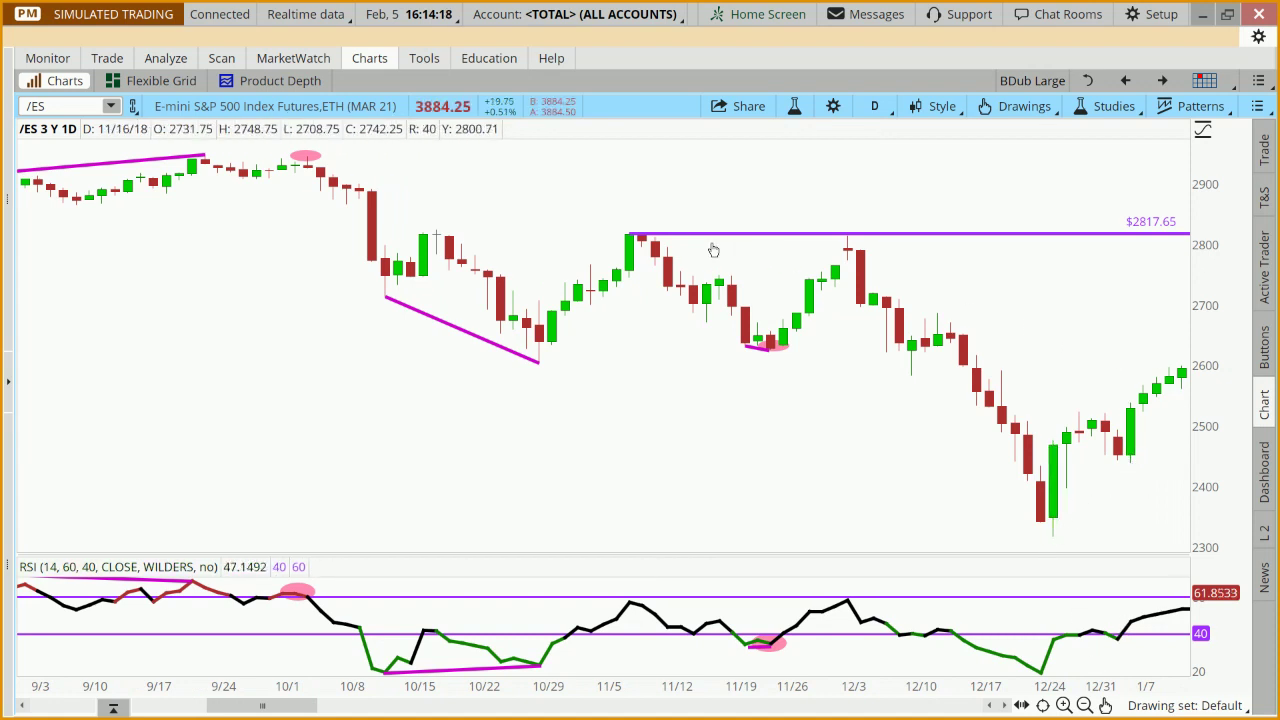
click(706, 236)
drag(655, 235, 964, 313)
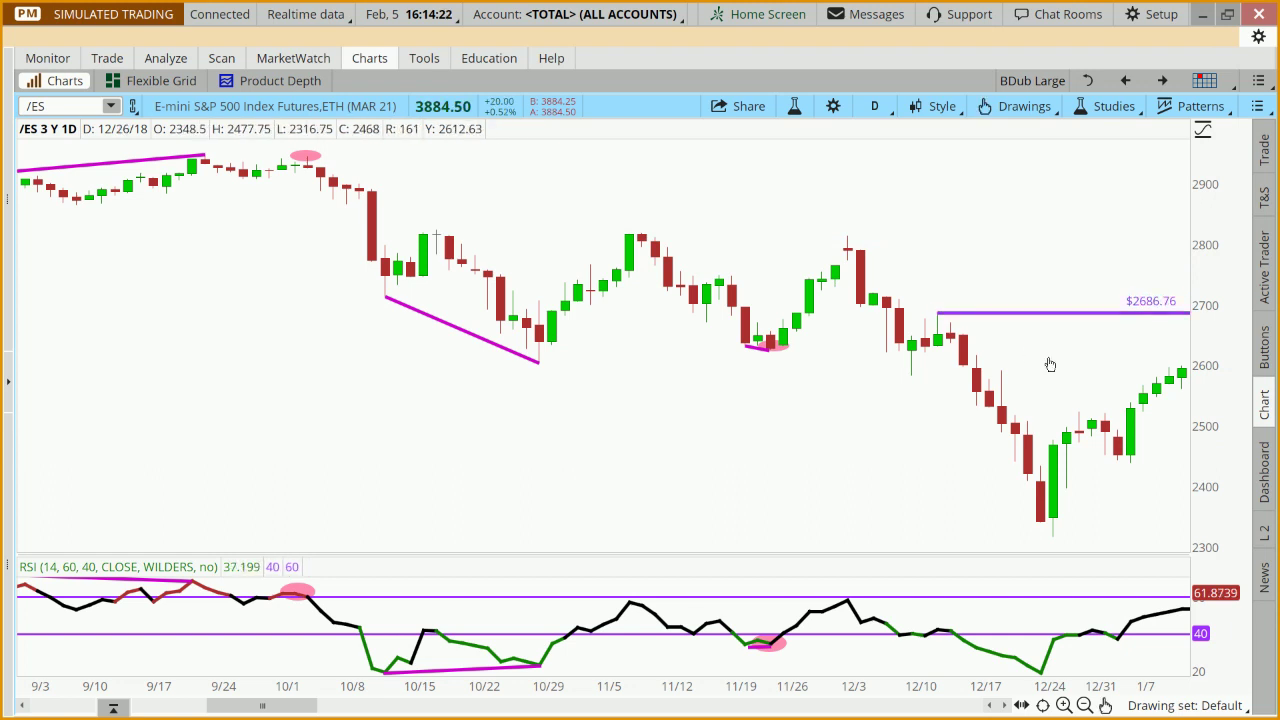
- Examine how price and RSI behave around the $2686.76 level through early February 2019
drag(1091, 376, 1015, 382)
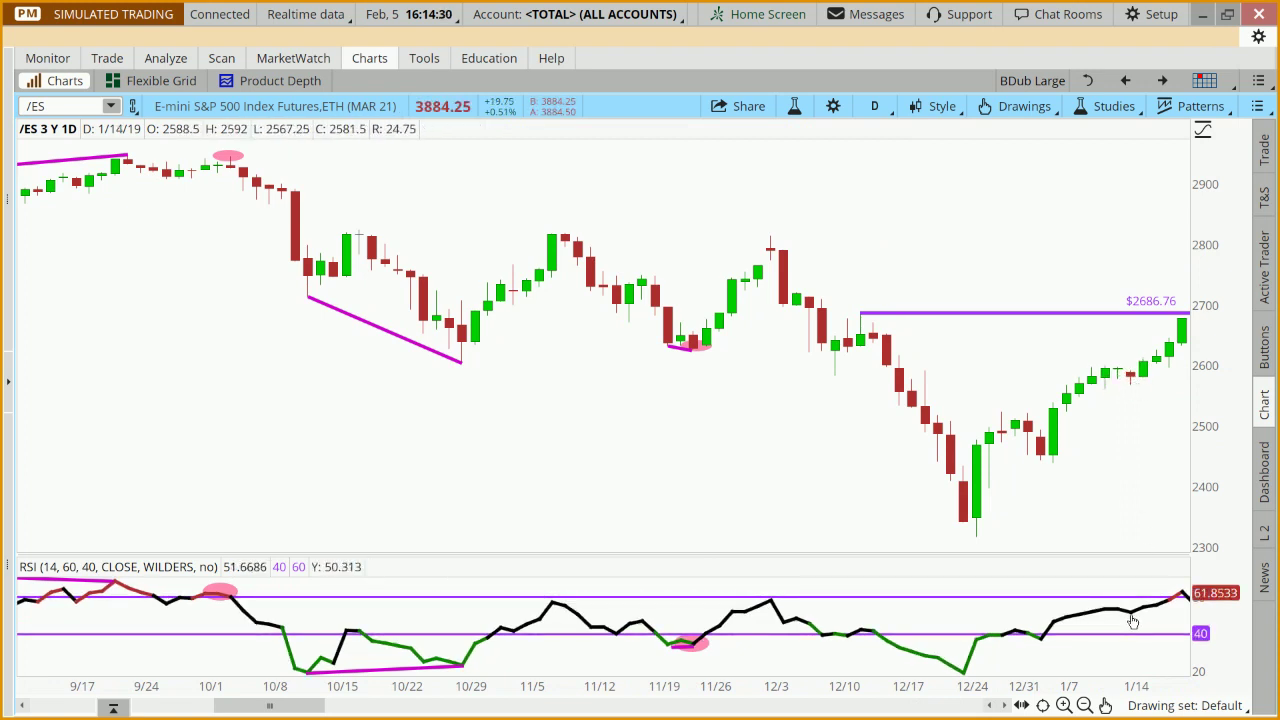
drag(1106, 449, 993, 462)
drag(1172, 301, 1130, 300)
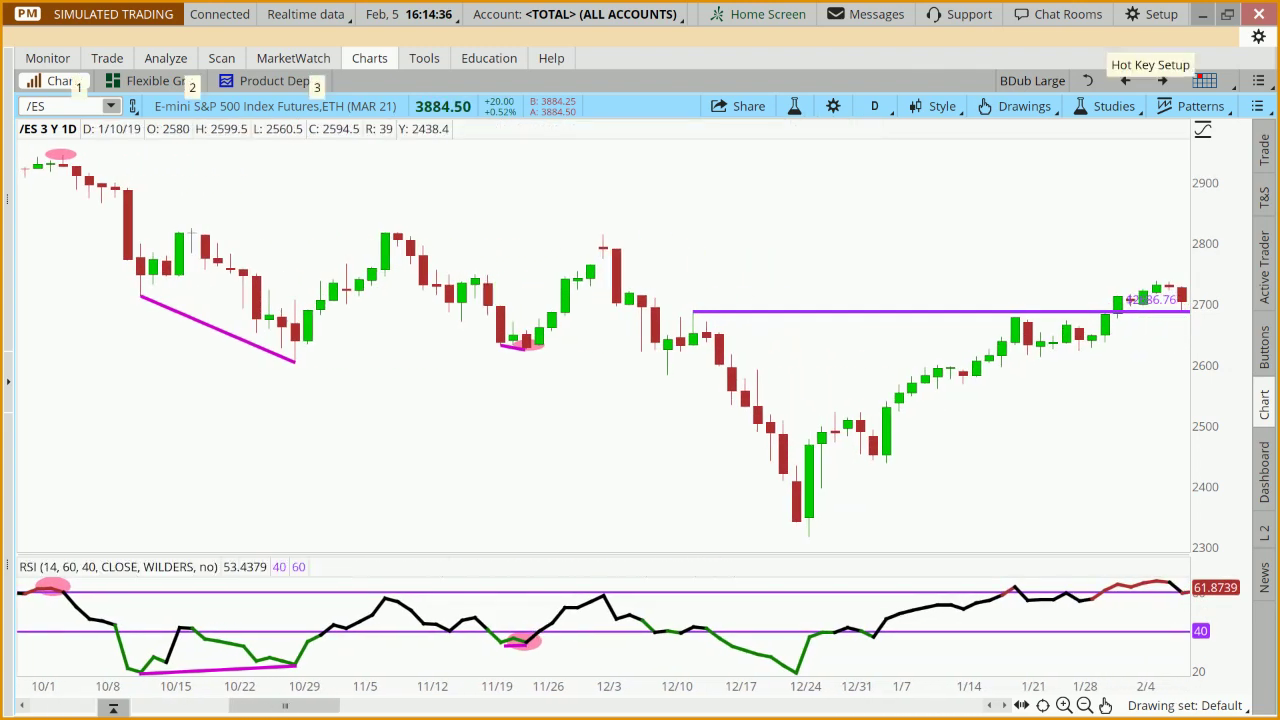
- Switch to the slideshow and advance to the "To learn more…" slide
key(alt+Tab)
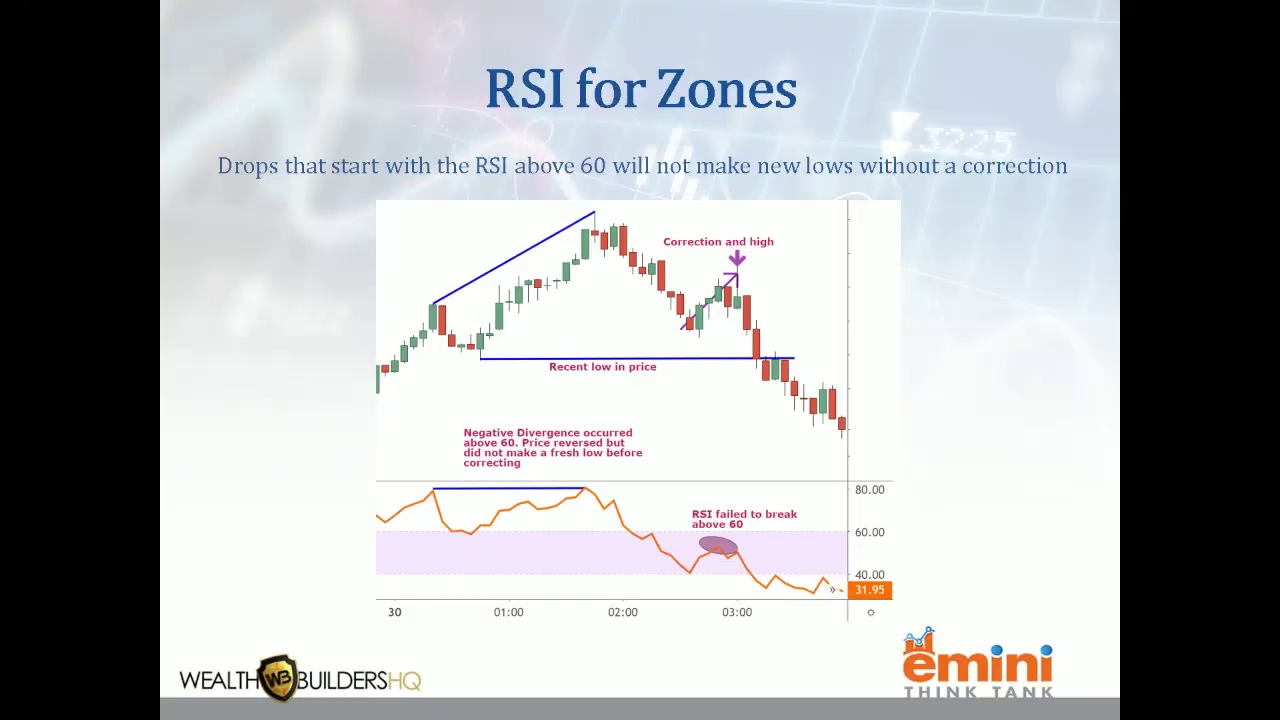
click(745, 490)
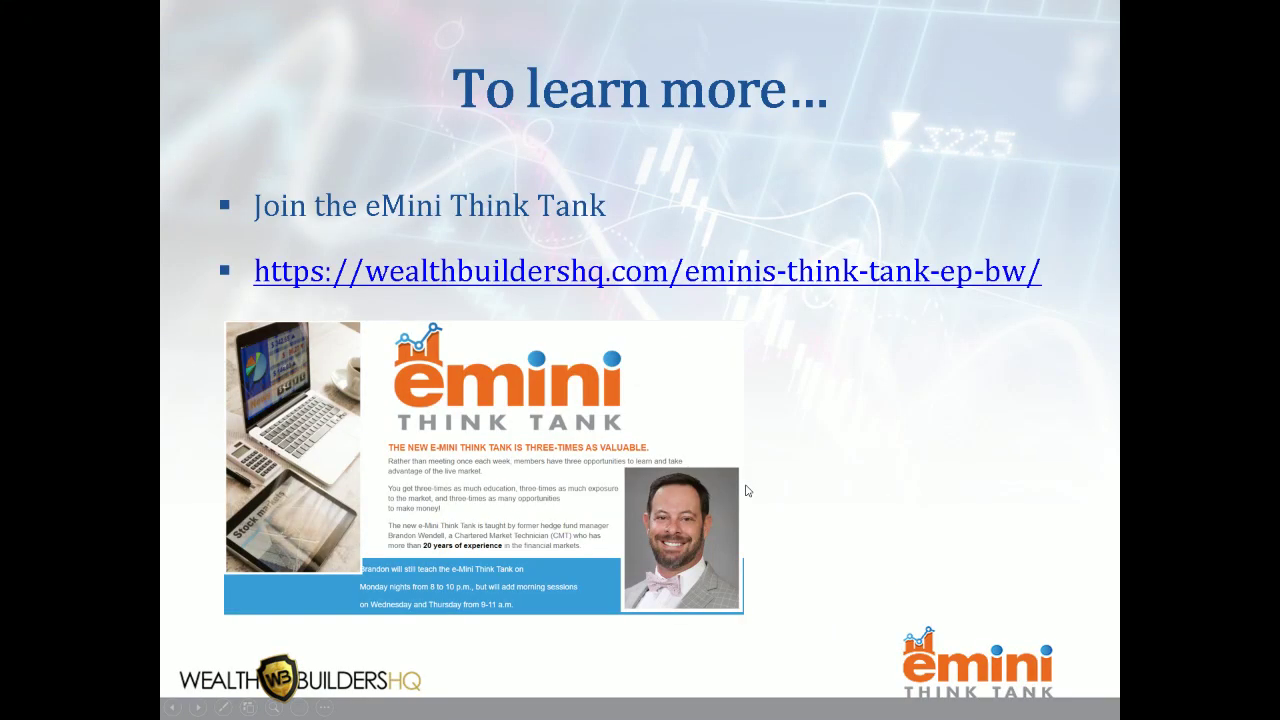